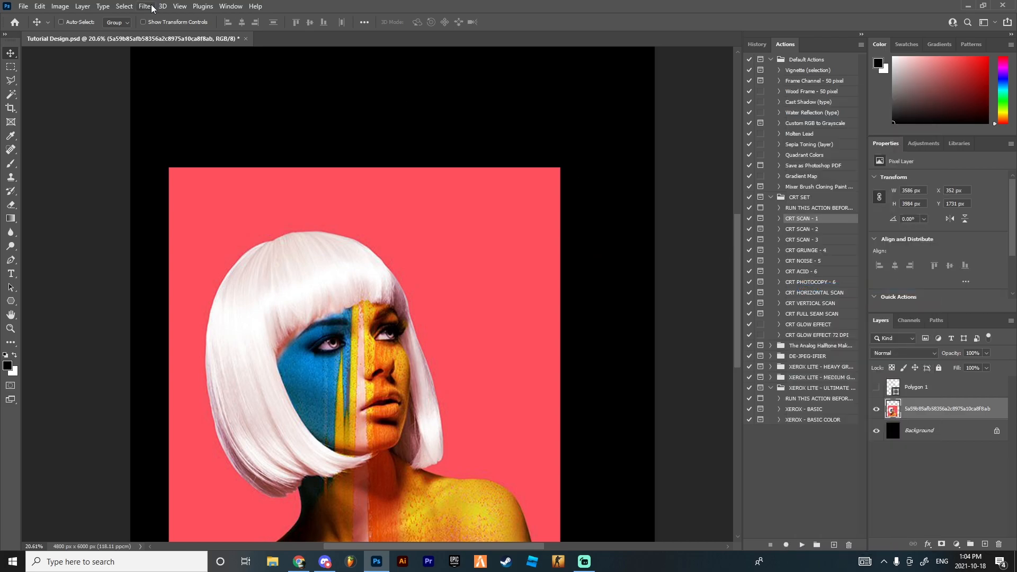
- Open the Camera Raw filter on the portrait layer and set Sharpening to 150, Noise Reduction to 100 and Color Noise Reduction to 100
left_click(183, 84)
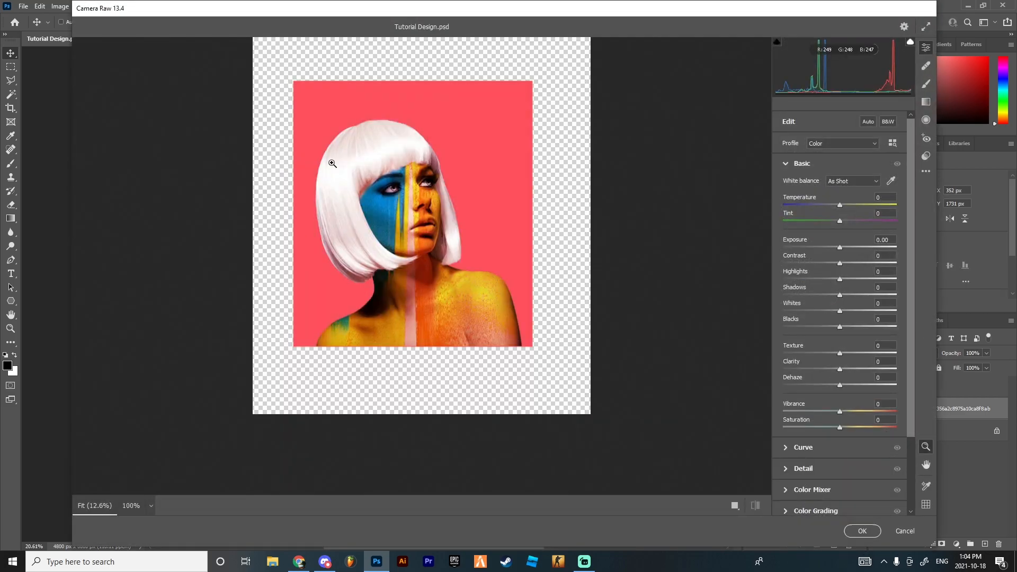
scroll(851, 427, "down", 1)
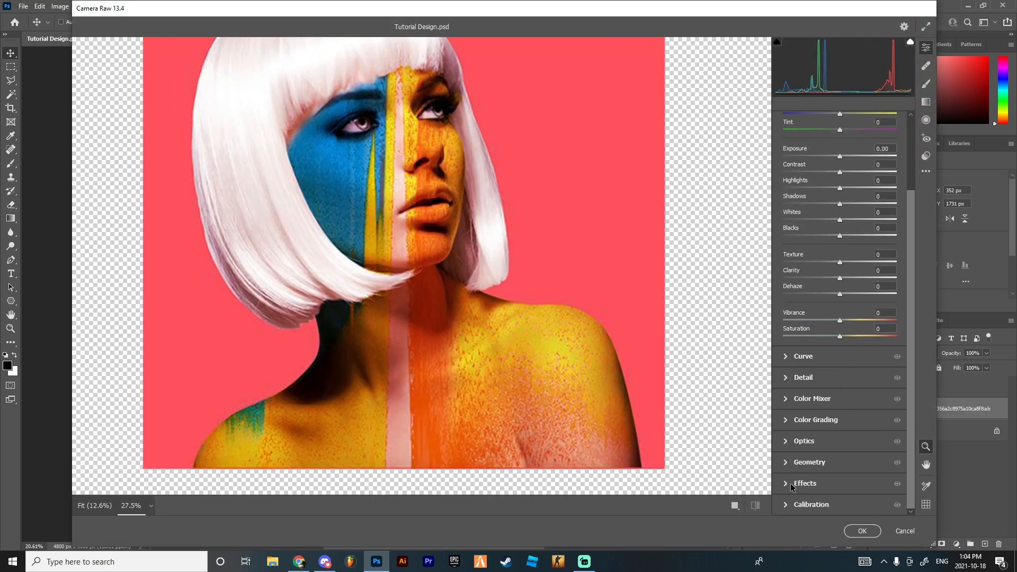
left_click(790, 483)
left_click(787, 312)
left_click(786, 206)
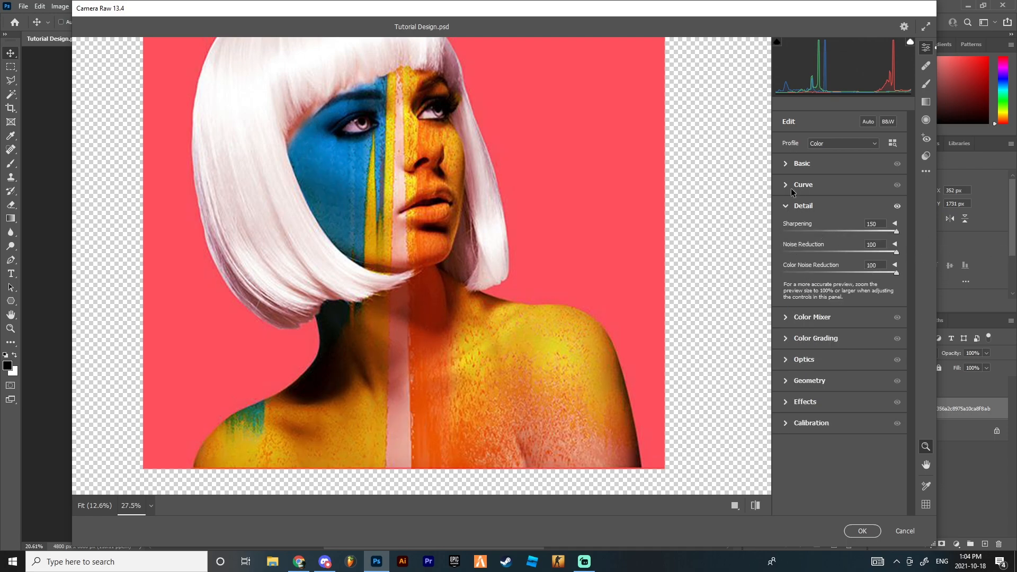
left_click(786, 206)
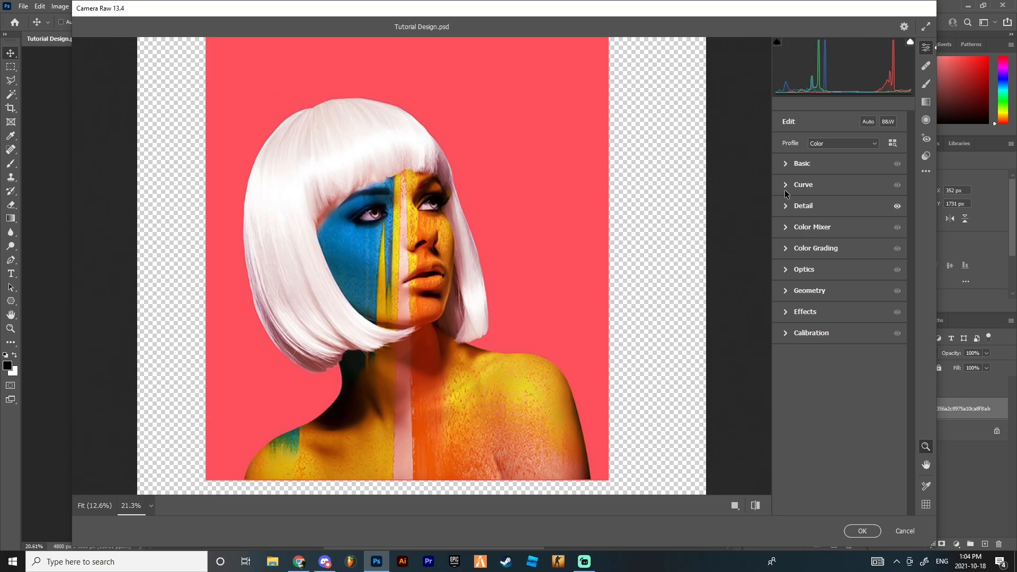
- Adjust the portrait's tone in the Basic settings of Camera Raw and close the filter
left_click(795, 163)
left_click_drag(839, 281, 827, 245)
left_click(905, 531)
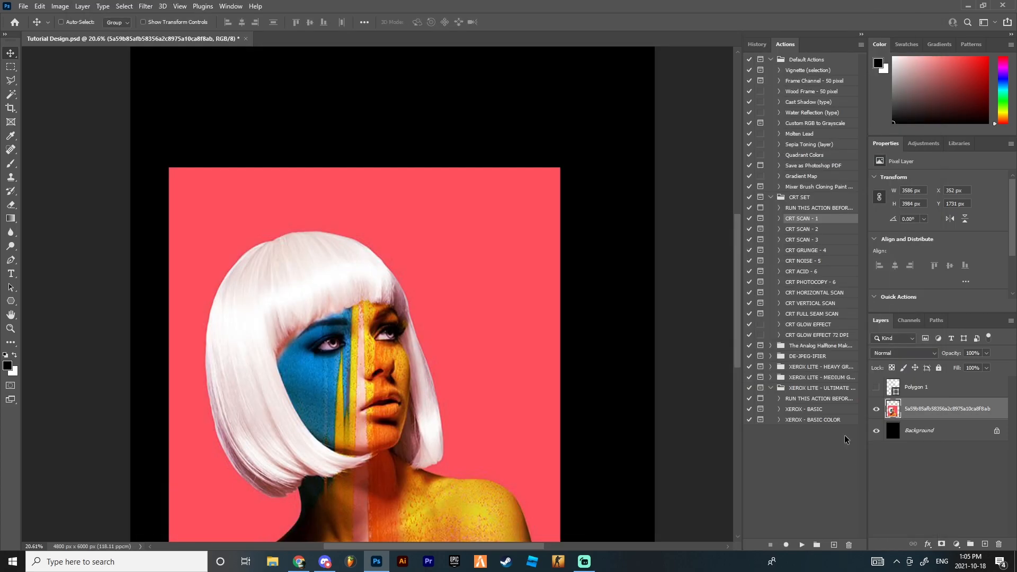
- Select the red background beside the right shoulder and hair tip with the Polygonal Lasso, delete it and deselect
scroll(437, 273, "down", 4)
left_click(11, 81)
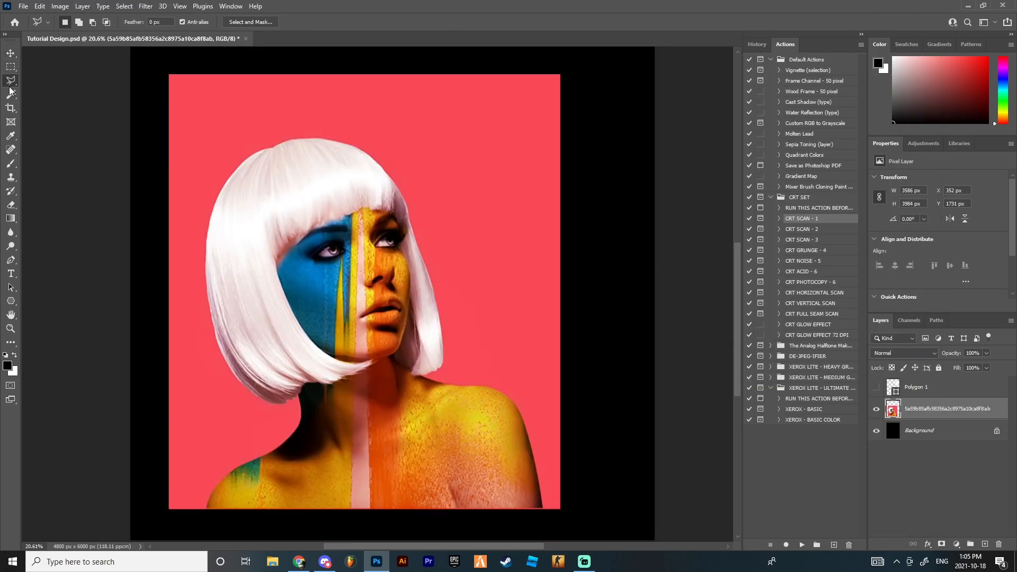
scroll(228, 402, "down", 3)
scroll(228, 405, "up", 5)
scroll(228, 405, "down", 5)
scroll(542, 397, "up", 3)
scroll(541, 398, "up", 4)
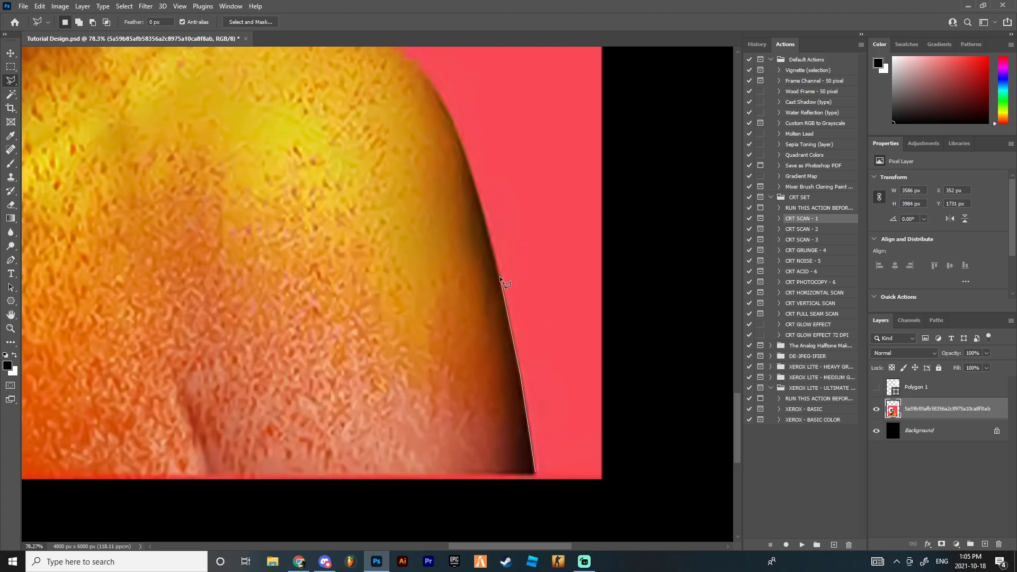
scroll(470, 170, "up", 5)
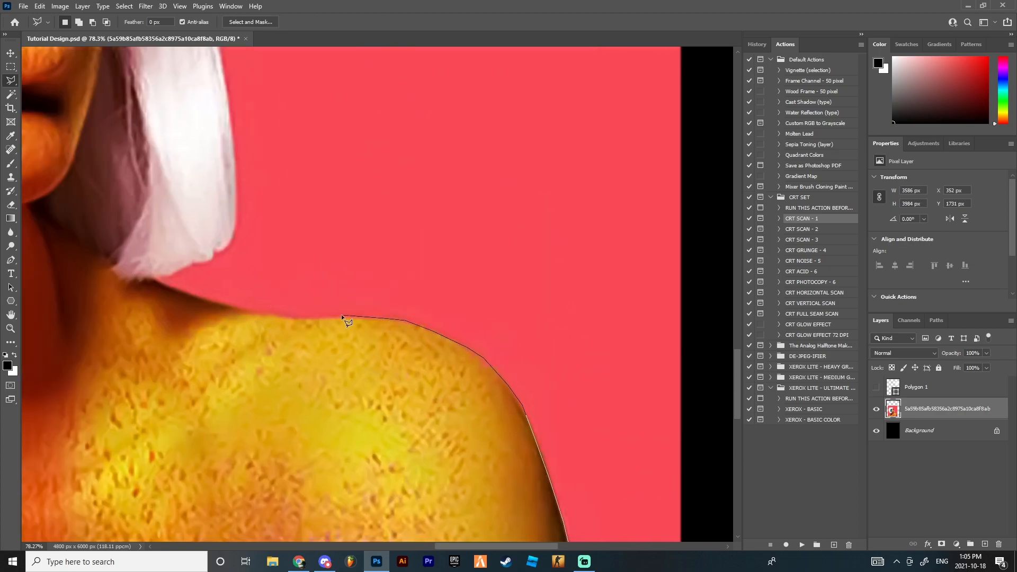
scroll(291, 318, "left", 5)
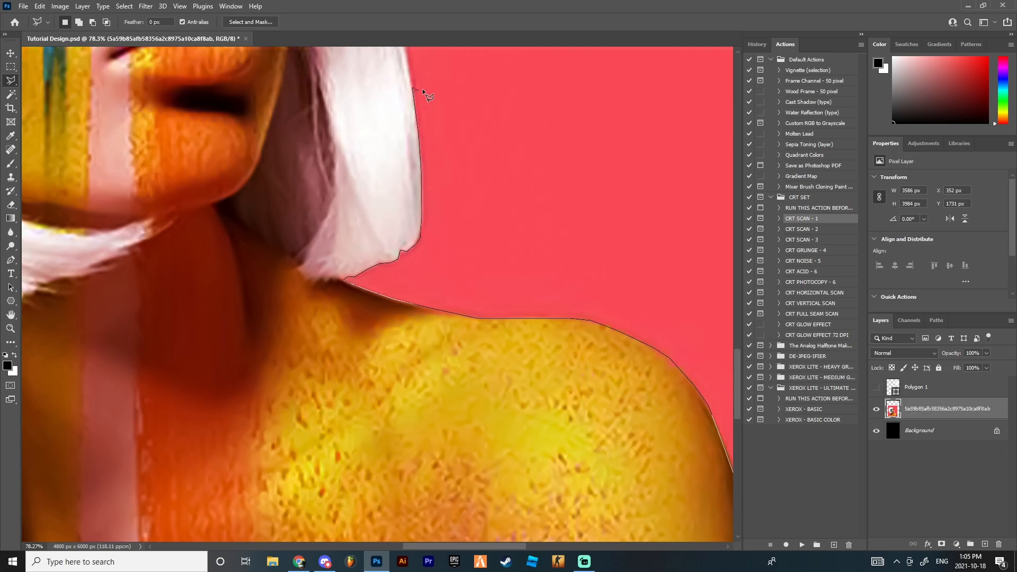
left_click(640, 120)
left_click(609, 448)
left_click(446, 501)
left_click(441, 458)
scroll(443, 340, "down", 8)
key("Delete")
right_click(431, 254)
left_click(448, 259)
- Select the thin red strip along the bottom edge below the shoulders with the Polygonal Lasso, delete it and deselect
scroll(156, 237, "up", 5)
scroll(413, 356, "down", 5)
left_click(178, 413)
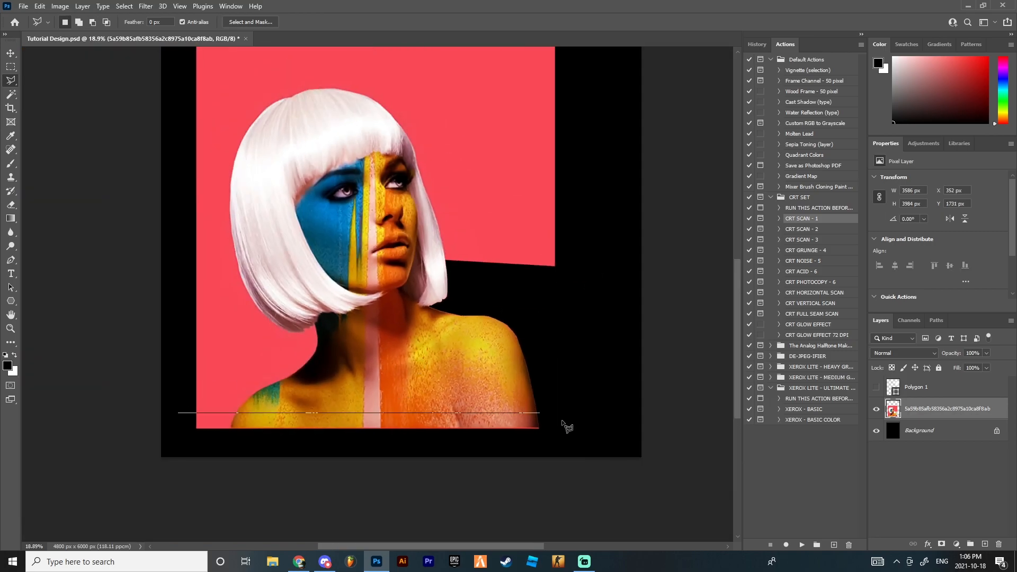
key("Escape")
left_click(217, 449)
left_click(538, 453)
left_click(549, 426)
key("Delete")
right_click(520, 332)
left_click(538, 337)
- Trace the hair's right edge up to the top of the head, enclose the red background beyond it, delete that area and deselect
scroll(545, 391, "up", 5)
scroll(372, 261, "up", 4)
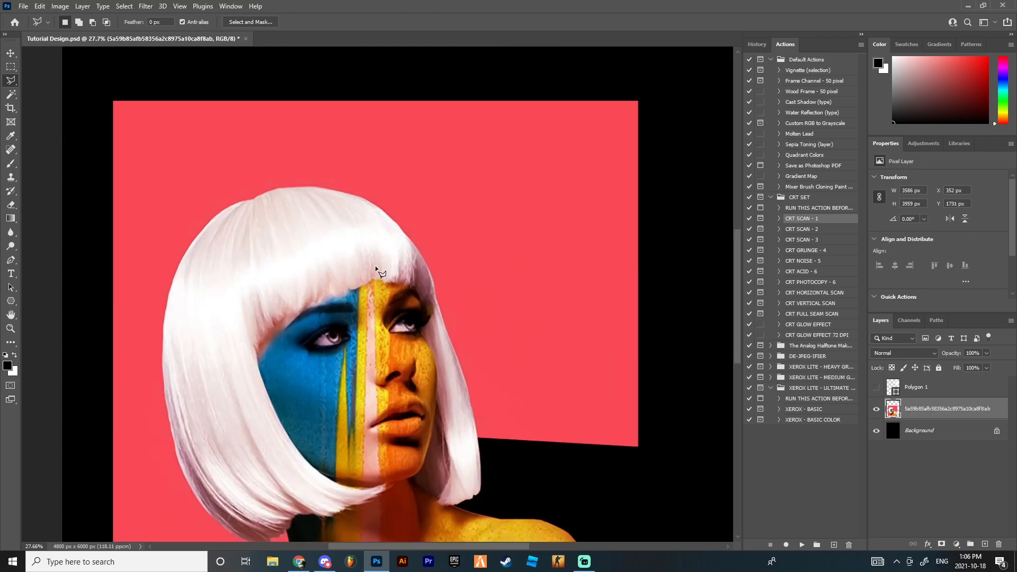
scroll(372, 263, "up", 3)
scroll(479, 417, "up", 2)
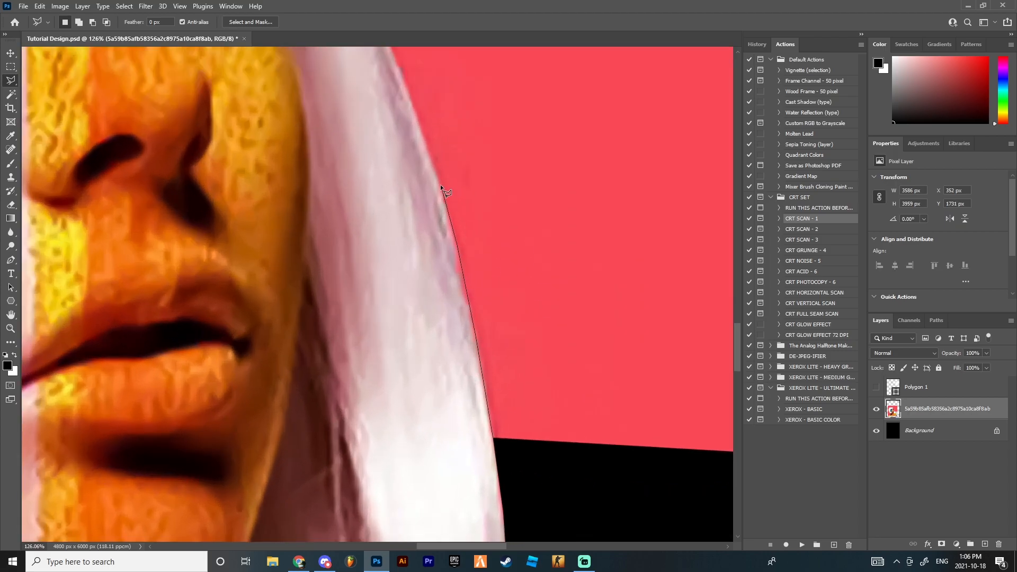
scroll(373, 325, "up", 5)
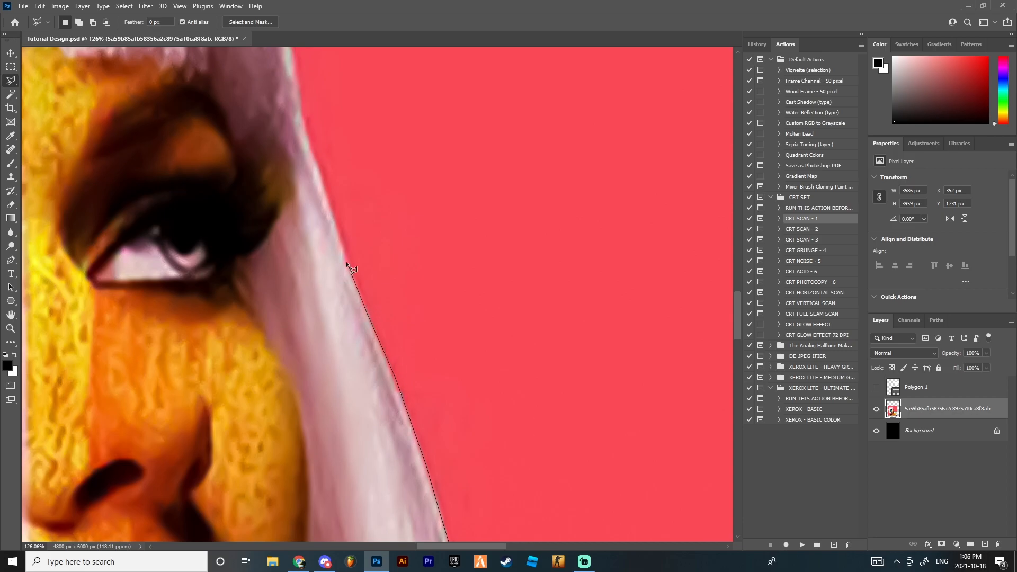
left_click(329, 202)
scroll(309, 147, "up", 5)
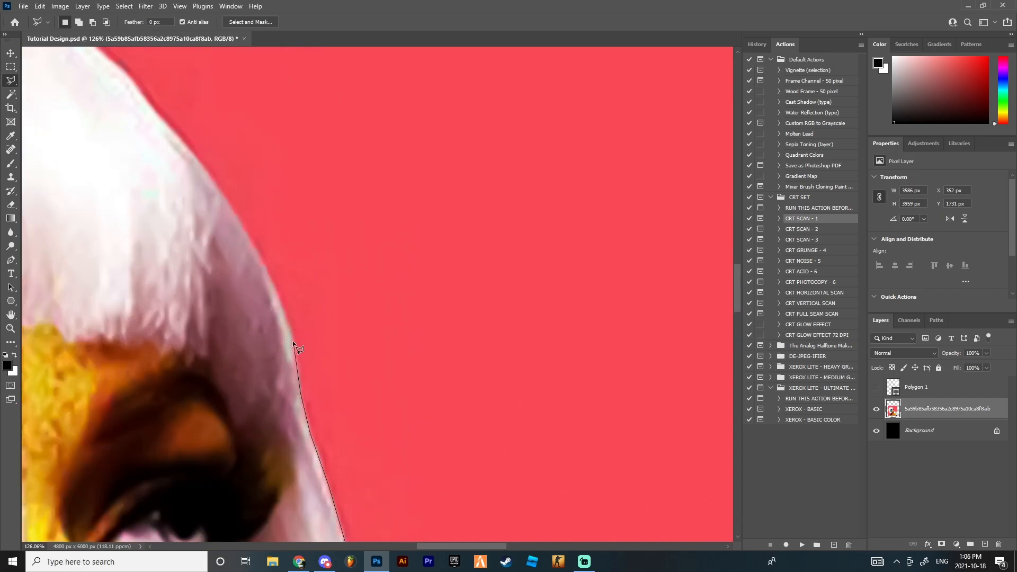
left_click(250, 236)
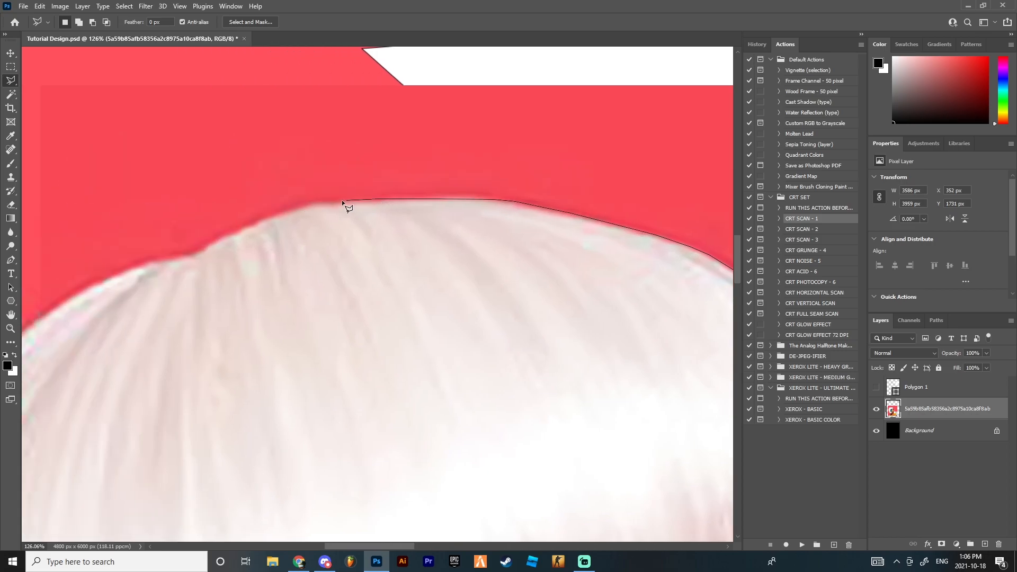
left_click(192, 255)
left_click(142, 60)
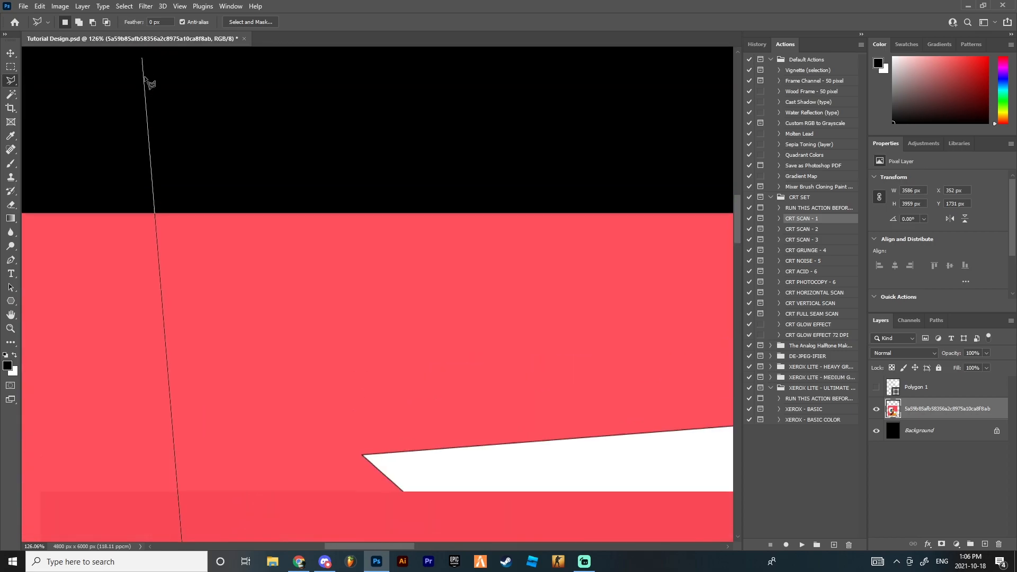
left_click(658, 144)
left_click(524, 318)
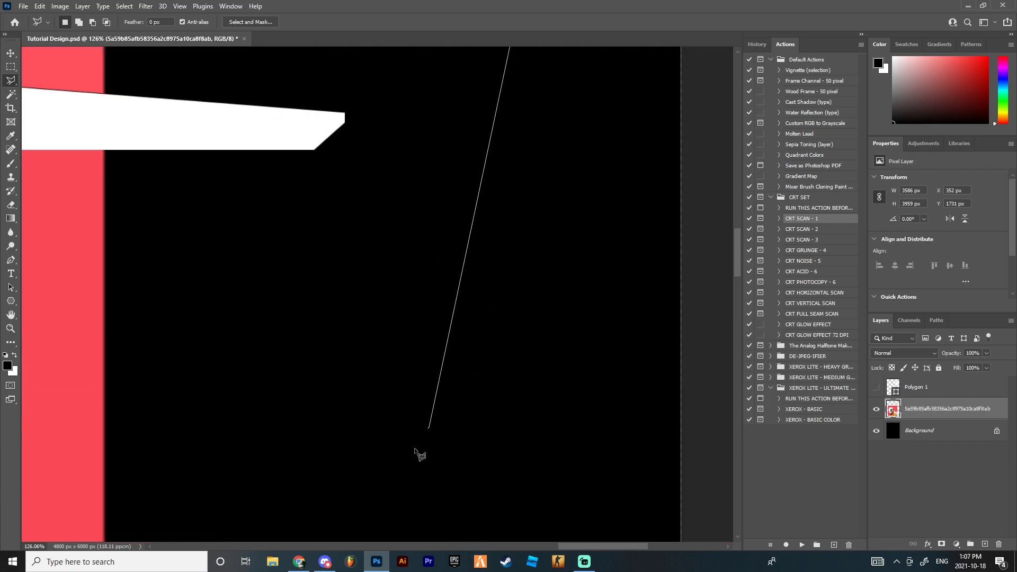
left_click(432, 430)
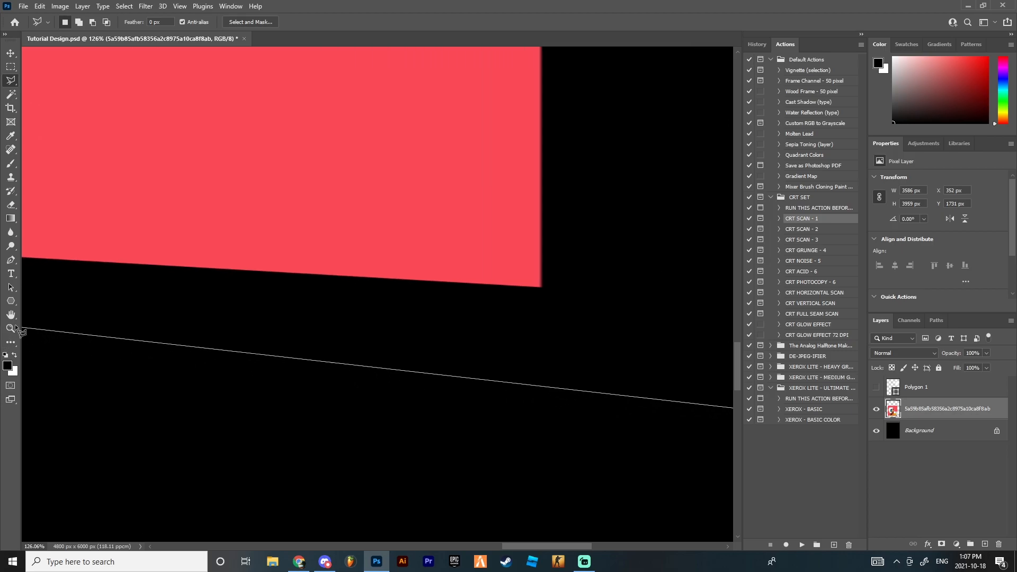
left_click(281, 344)
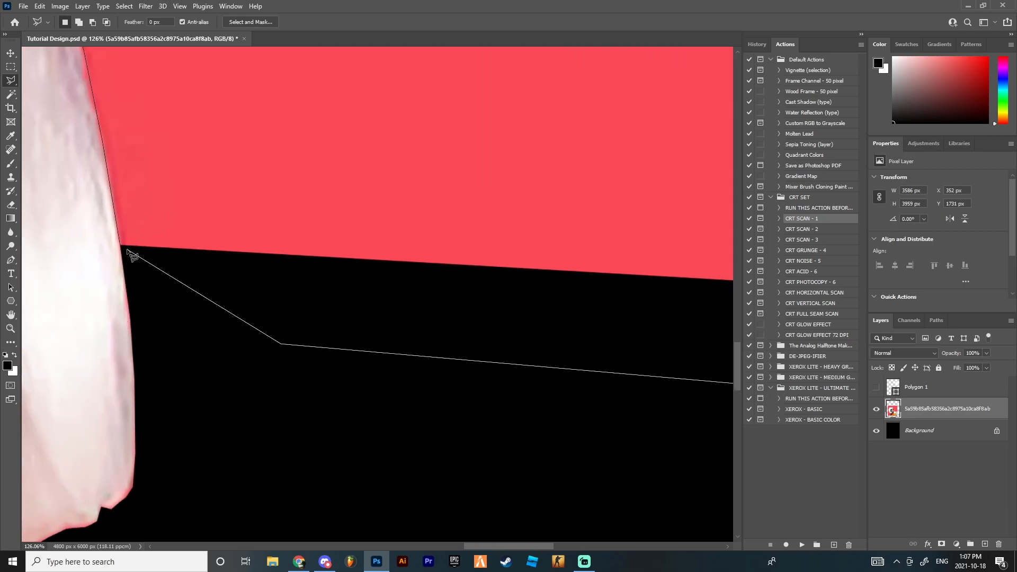
left_click(126, 249)
scroll(282, 226, "down", 10)
scroll(177, 121, "up", 6)
scroll(286, 236, "down", 3)
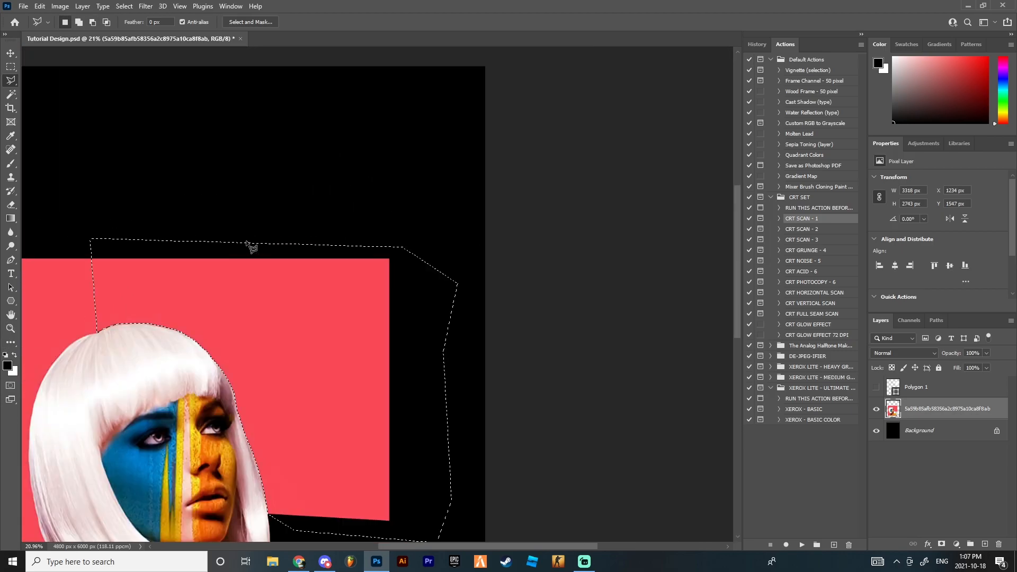
right_click(325, 249)
left_click(331, 252)
- Preview the Polygon 1 layer together with the portrait and hide it again
left_click(876, 386)
scroll(699, 358, "up", 5)
left_click(877, 387)
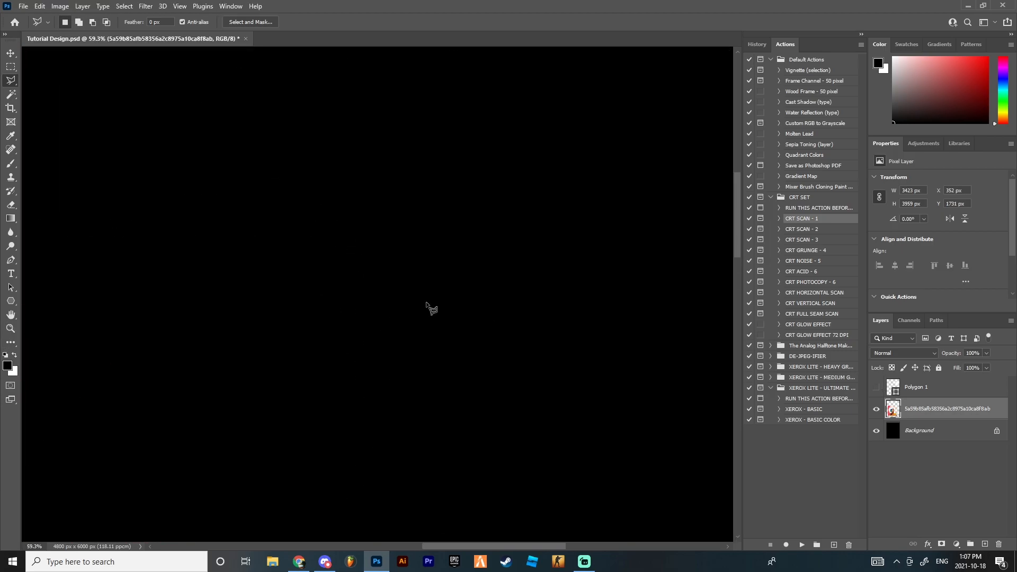
- Trace the hair's left edge down from the top of the head, enclose the upper-left red background, delete it and deselect
scroll(432, 306, "down", 5)
scroll(297, 303, "up", 4)
scroll(511, 276, "up", 2)
scroll(530, 265, "up", 2)
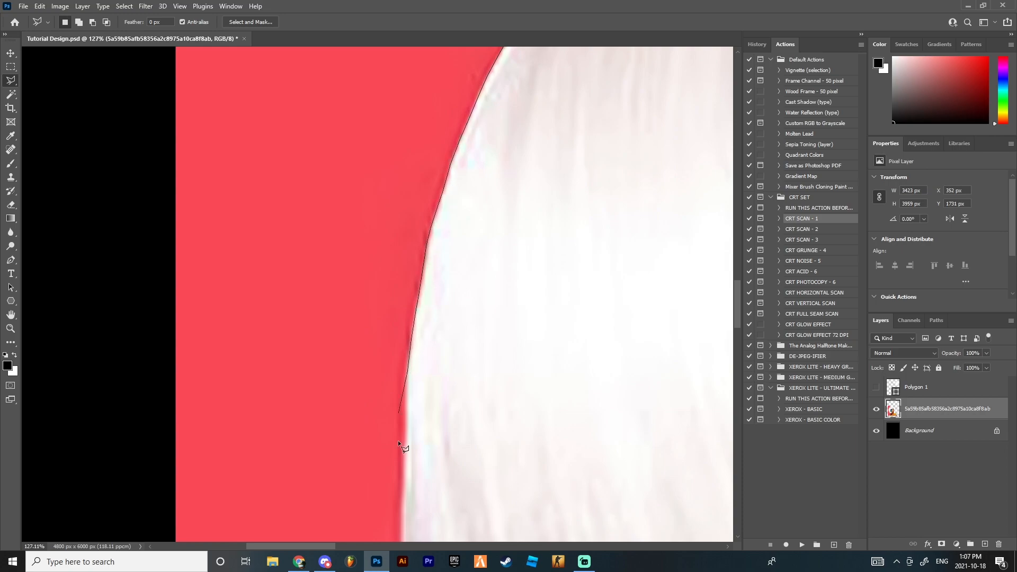
scroll(399, 408, "down", 3)
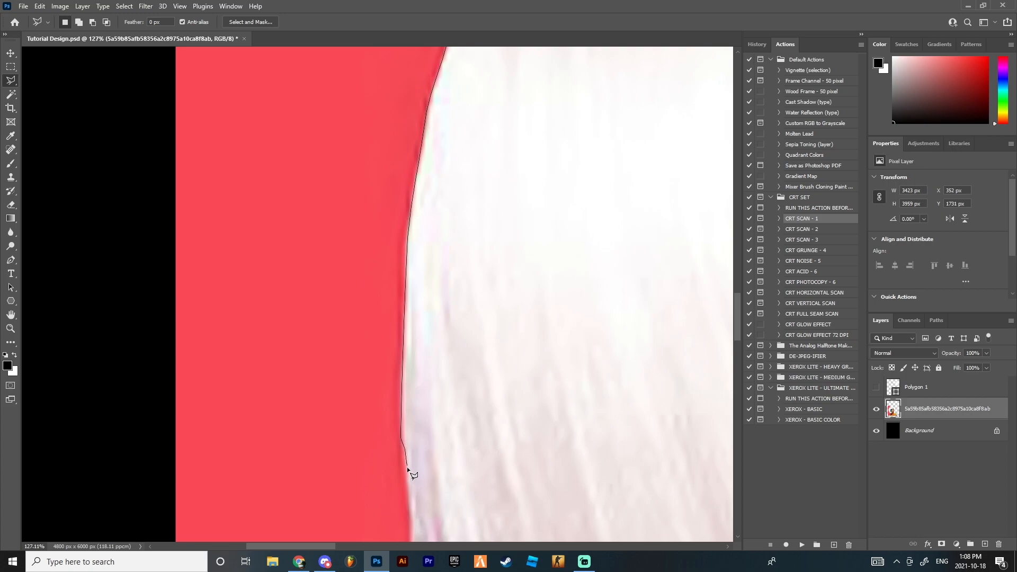
scroll(407, 466, "down", 5)
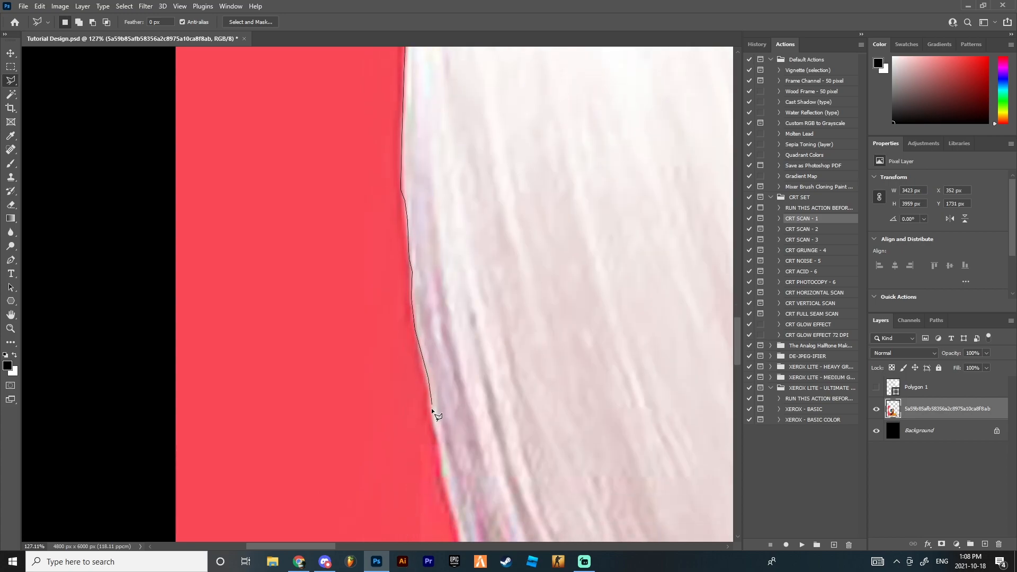
left_click(91, 449)
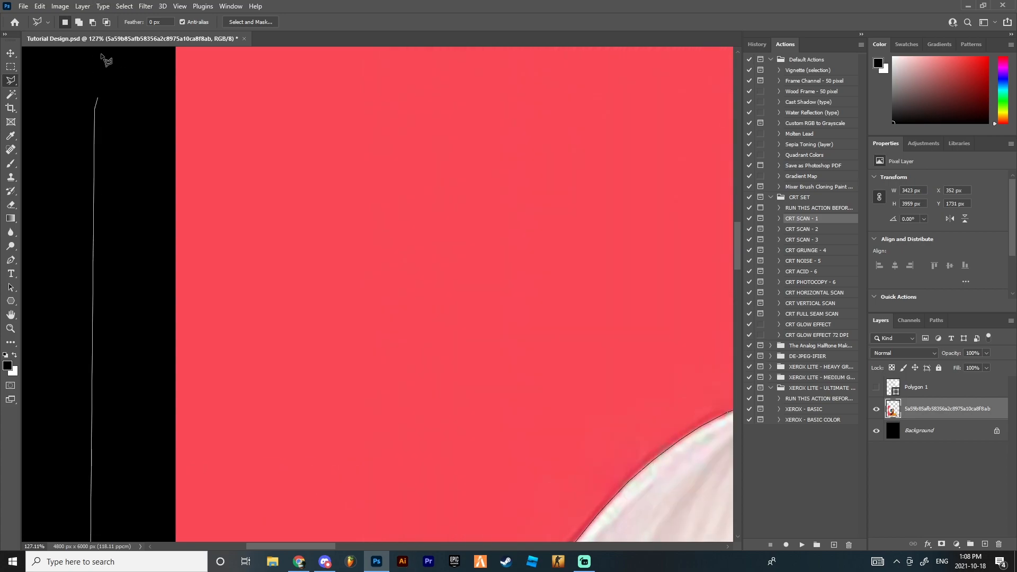
left_click(97, 139)
left_click(424, 233)
left_click(350, 323)
left_click(274, 421)
scroll(222, 376, "down", 10)
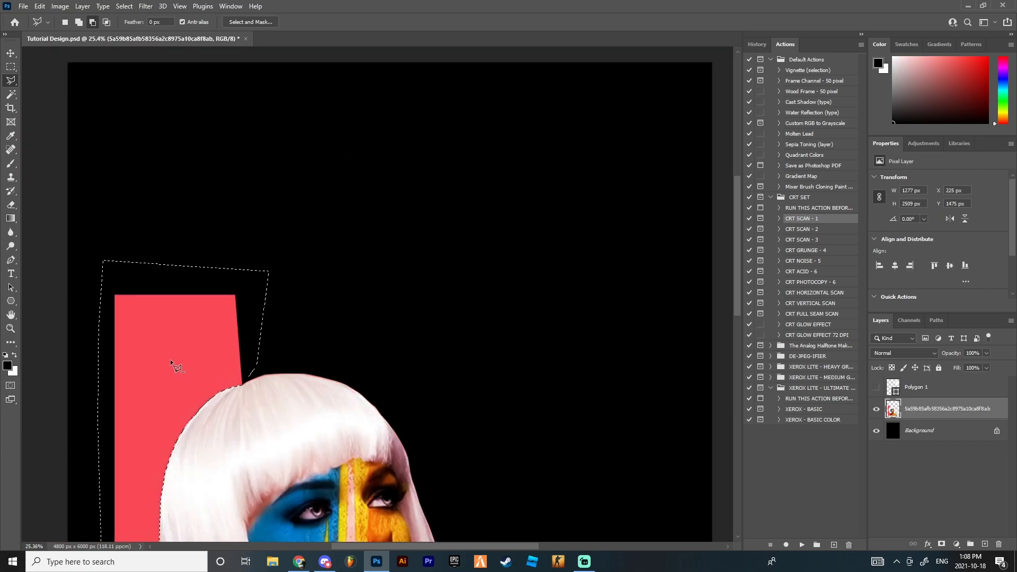
key("Delete")
right_click(207, 276)
left_click(228, 282)
- Trace the left shoulder, neck and lower hair edge, enclose the remaining lower-left red background, delete it and deselect
scroll(377, 409, "up", 10)
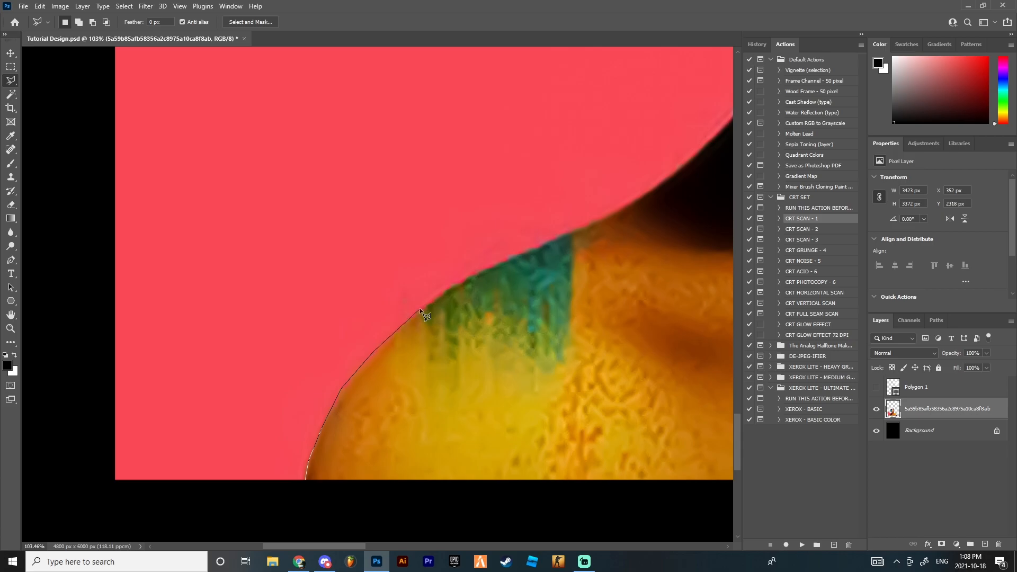
left_click(500, 262)
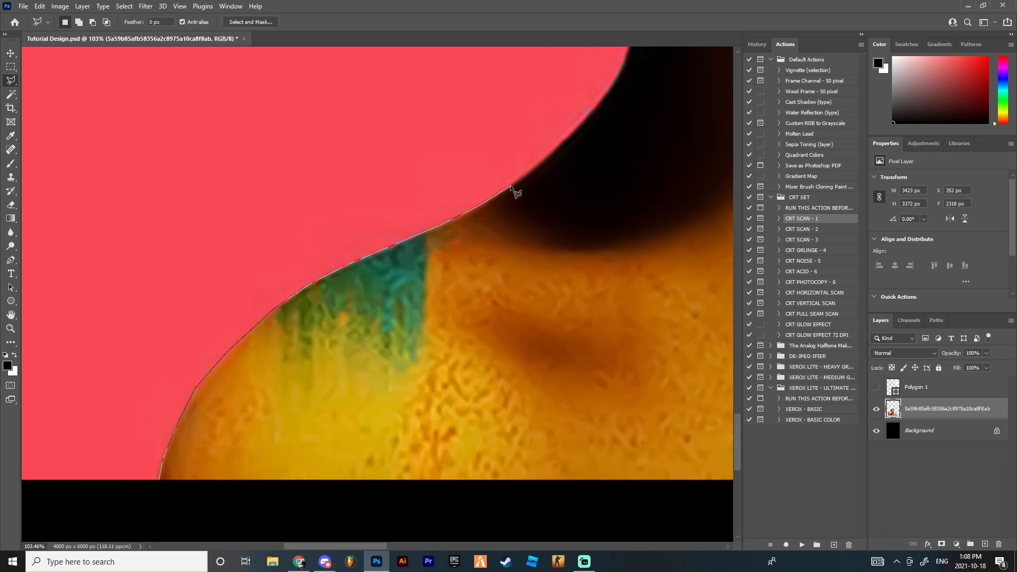
left_click(566, 139)
left_click(588, 116)
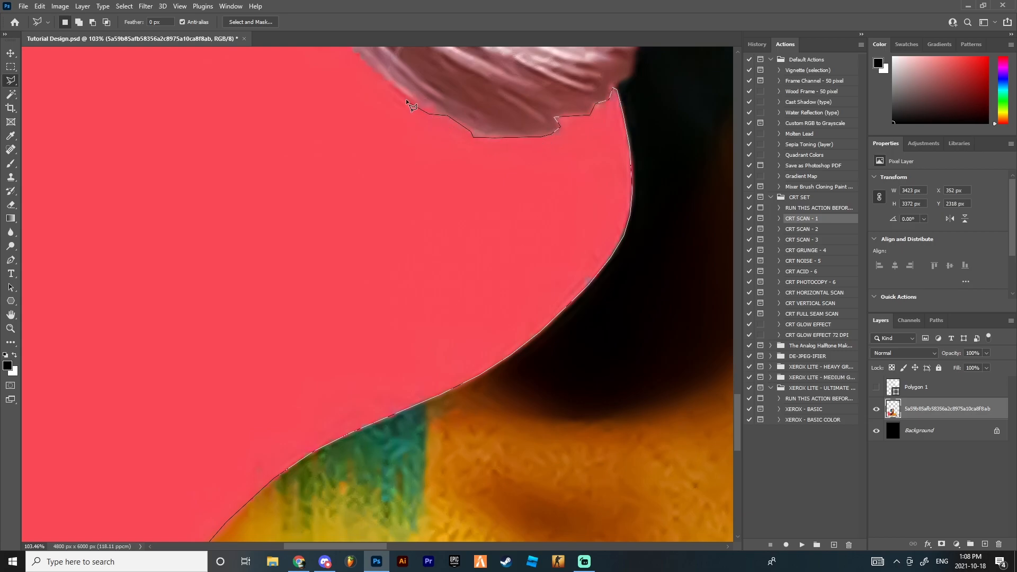
scroll(408, 100, "up", 6)
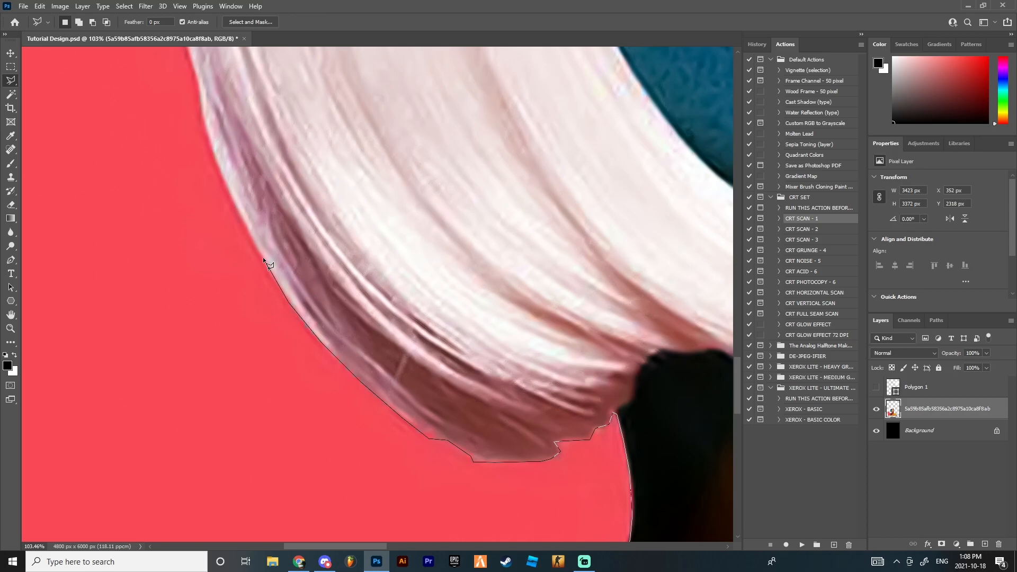
left_click(263, 258)
left_click_drag(172, 161, 412, 293)
left_click(478, 345)
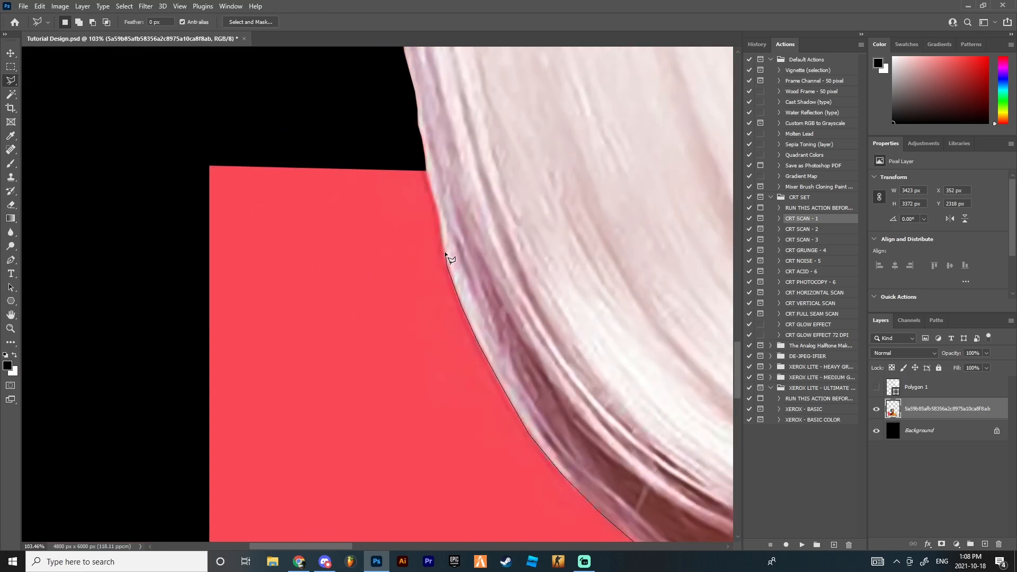
left_click(423, 152)
left_click(139, 97)
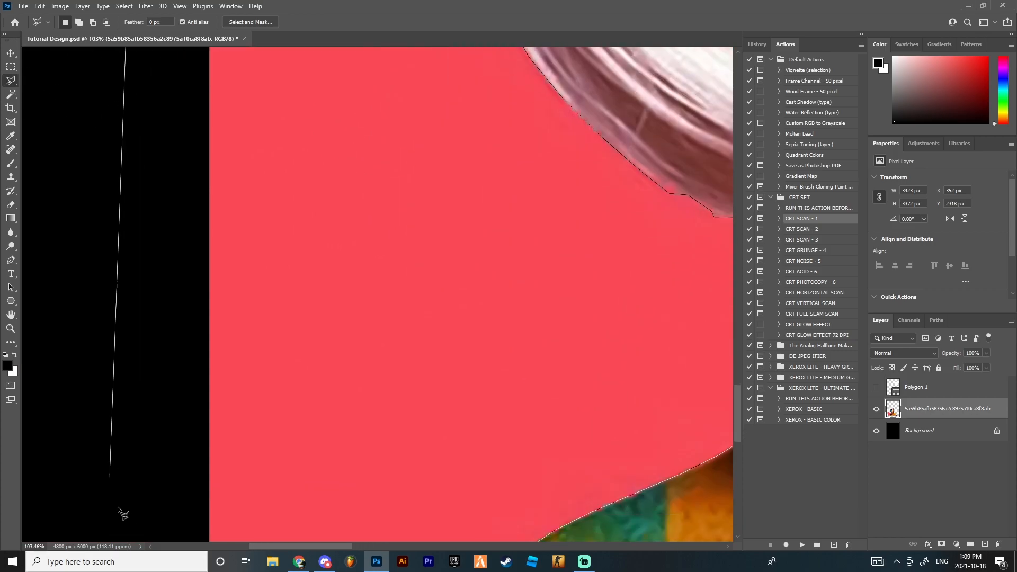
left_click(111, 478)
scroll(113, 479, "down", 7)
left_click(132, 381)
left_click(357, 391)
left_click(399, 319)
scroll(405, 328, "down", 4)
scroll(455, 122, "down", 3)
key("Delete")
key("ctrl+d")
- Reposition the cut-out portrait on the canvas to X 856 px and Y 2122 px with the Move tool, keeping its size
scroll(463, 112, "down", 3)
left_click(10, 57)
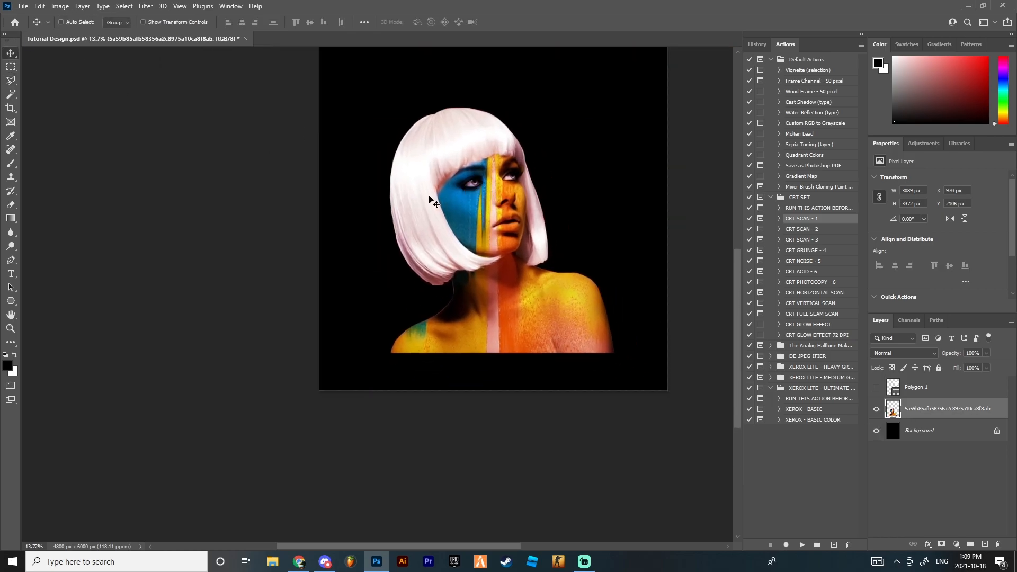
scroll(448, 203, "up", 2)
left_click(23, 6)
left_click(41, 124)
left_click(11, 67)
left_click(10, 54)
scroll(419, 286, "up", 2)
left_click_drag(418, 297, 416, 277)
key("ctrl+t")
key("Return")
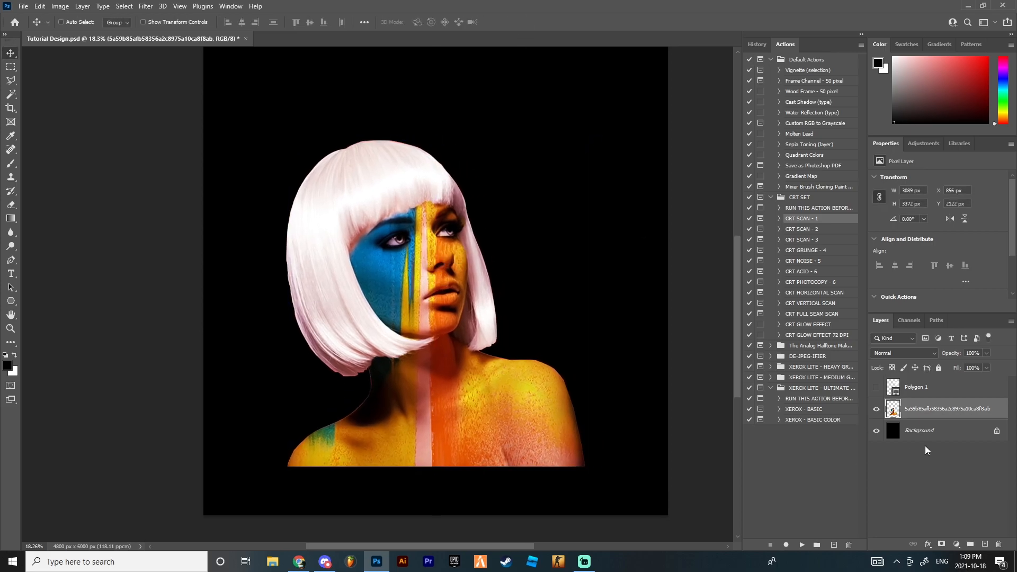
- Add a Gradient Map adjustment layer and place it above the Polygon 1 layer
left_click(928, 544)
left_click(957, 545)
left_click(960, 529)
left_click_drag(948, 409, 938, 379)
- Group the Polygon 1 and portrait layers, and clip the Gradient Map layer to the group
left_click(906, 411)
left_click(924, 433, "shift")
key("ctrl+g")
right_click(949, 387)
left_click(848, 306)
- Open the Gradient Map layer's gradient for editing and shift the black color stop slightly toward the middle
left_click(888, 405)
left_click(888, 186)
left_click_drag(697, 455, 718, 459)
- Add a middle color stop at 56% location in the gradient and color it purple
left_click(816, 454)
left_click(748, 500)
left_click(759, 324)
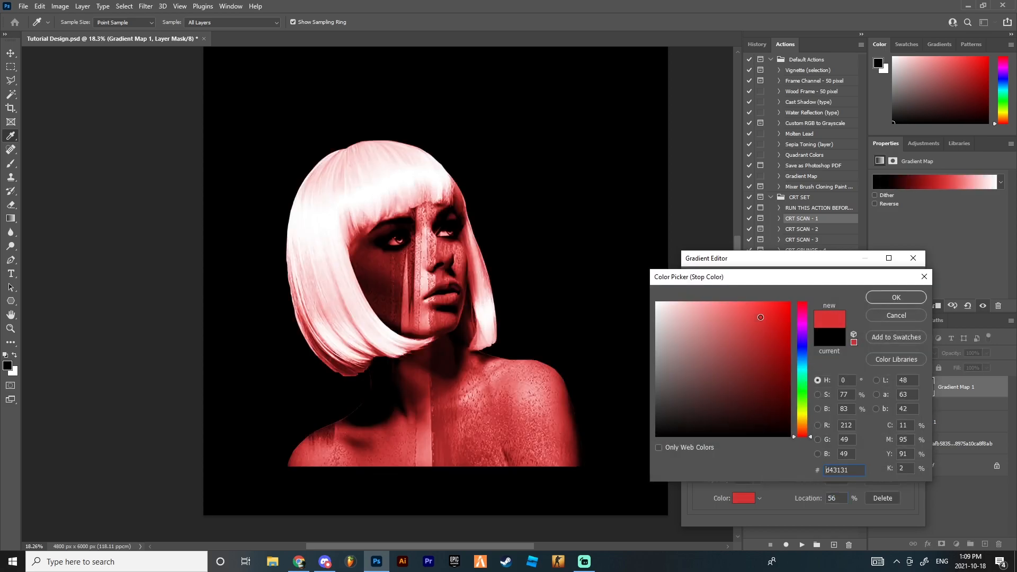
left_click_drag(763, 313, 765, 311)
left_click_drag(803, 433, 795, 453)
left_click(742, 316)
left_click(881, 299)
- Try an extra light purple color stop between the purple and white stops, and delete it
left_click(848, 455)
left_click(746, 502)
mouse_move(689, 321)
left_mouse_down()
mouse_move(686, 312)
mouse_move(698, 318)
left_mouse_up()
left_click(884, 304)
left_click_drag(794, 455, 783, 454)
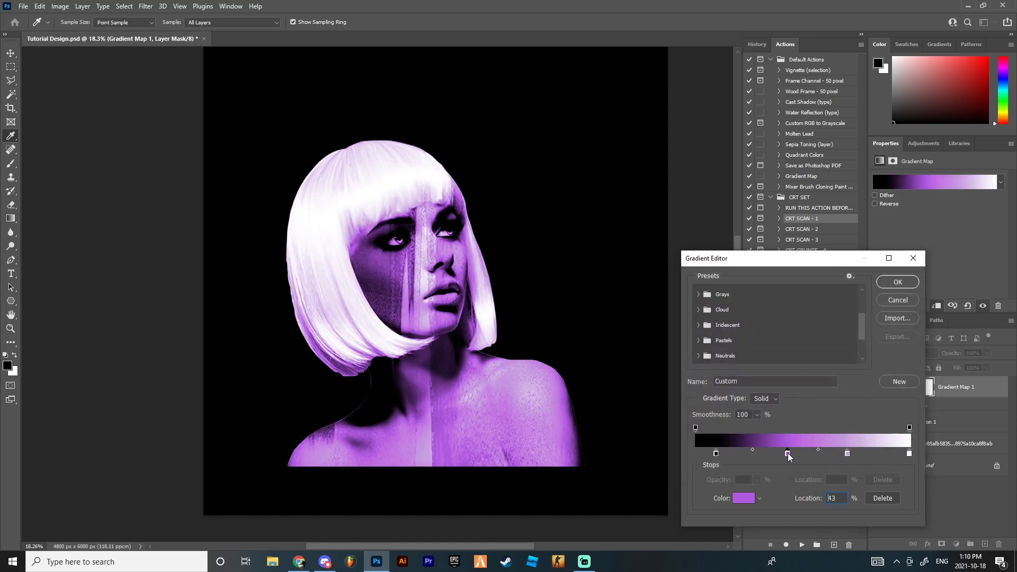
left_click_drag(847, 454, 847, 455)
left_click(882, 498)
- Move the purple stop to about 47% location, recolor it to a bluer violet and apply the gradient
left_click_drag(783, 454, 799, 456)
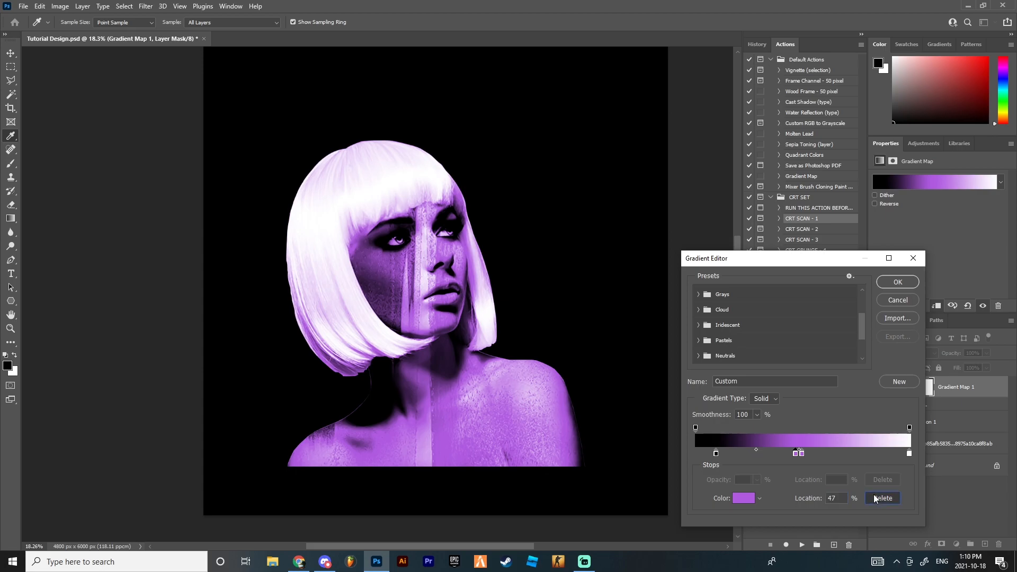
left_click(744, 498)
left_click_drag(797, 332, 742, 316)
left_click(903, 294)
left_click(898, 284)
scroll(422, 391, "up", 6)
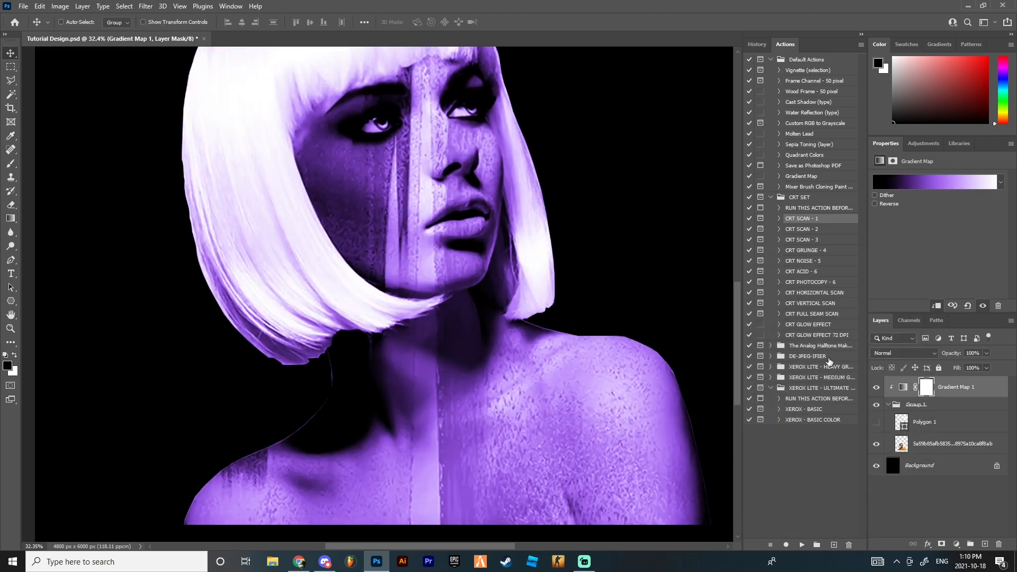
- Hide the Gradient Map layer and duplicate the portrait layer
left_click(876, 387)
left_click(948, 443)
key("ctrl+j")
scroll(627, 398, "down", 3)
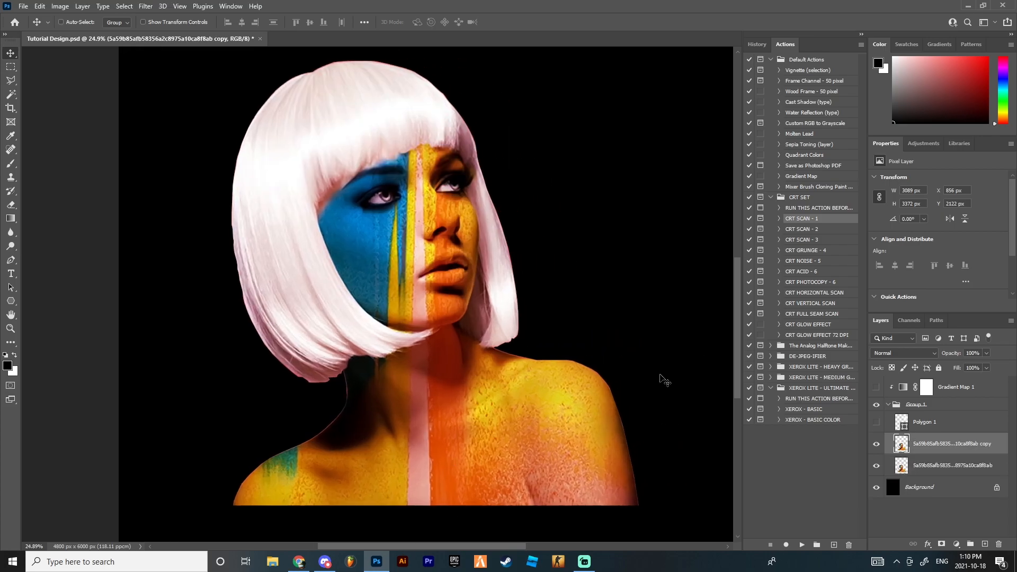
- Run the XEROX - BASIC action from the XEROX LITE - MEDIUM set on the duplicated portrait
left_click(805, 411)
left_click(771, 388)
left_click(771, 377)
left_click(802, 404)
left_click(802, 545)
left_click(480, 216)
- Go through the stacked Stamp and Grain effects in the Filter Gallery and apply them with the action's preset values
scroll(348, 350, "down", 5)
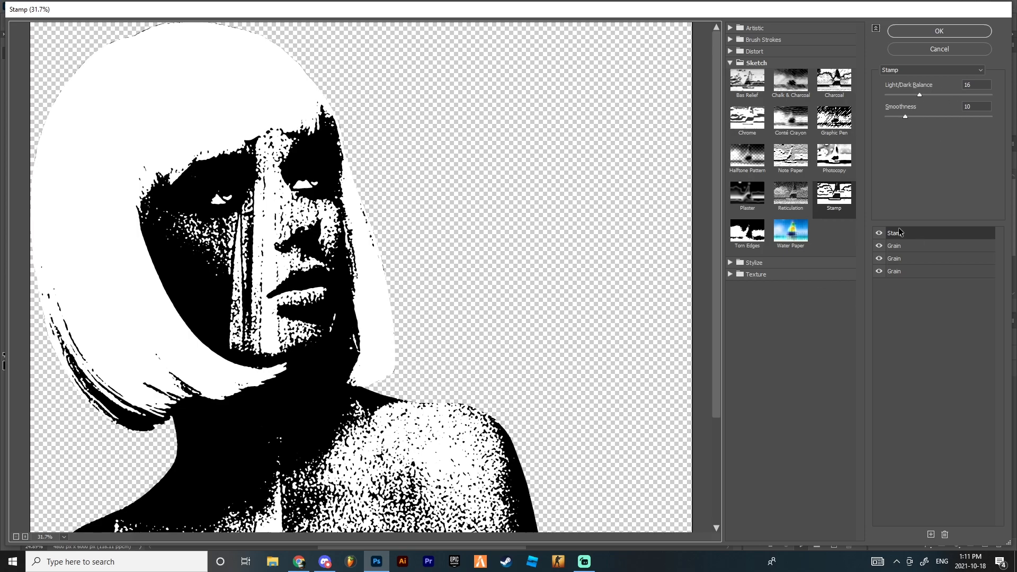
left_click(907, 246)
left_click(903, 258)
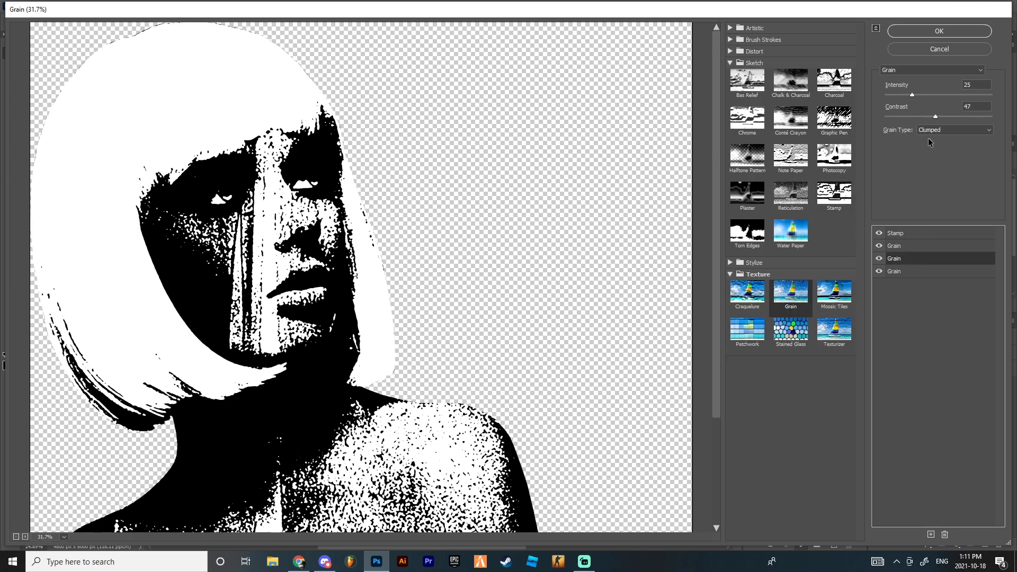
left_click(911, 273)
left_click(940, 31)
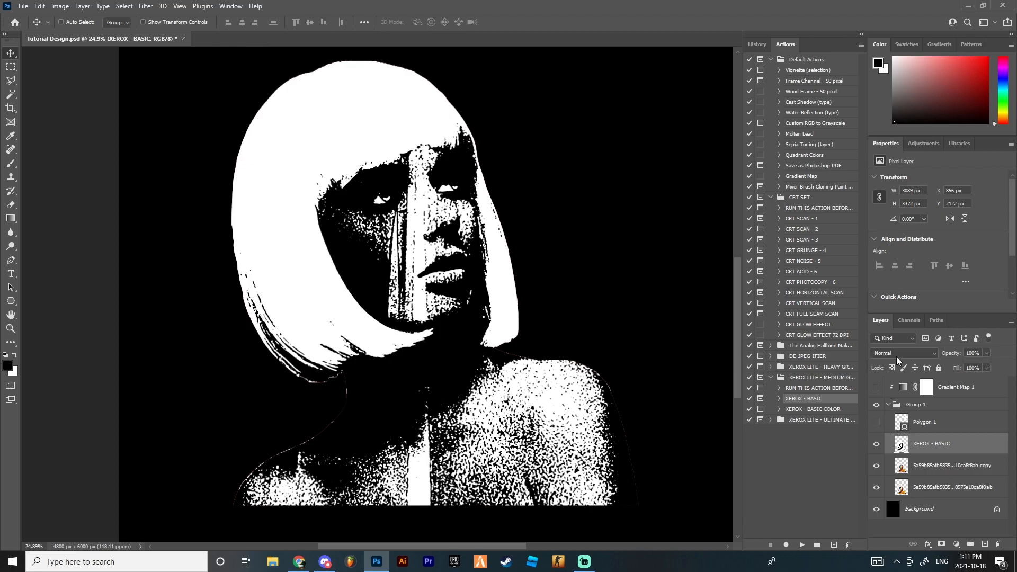
left_click(928, 544)
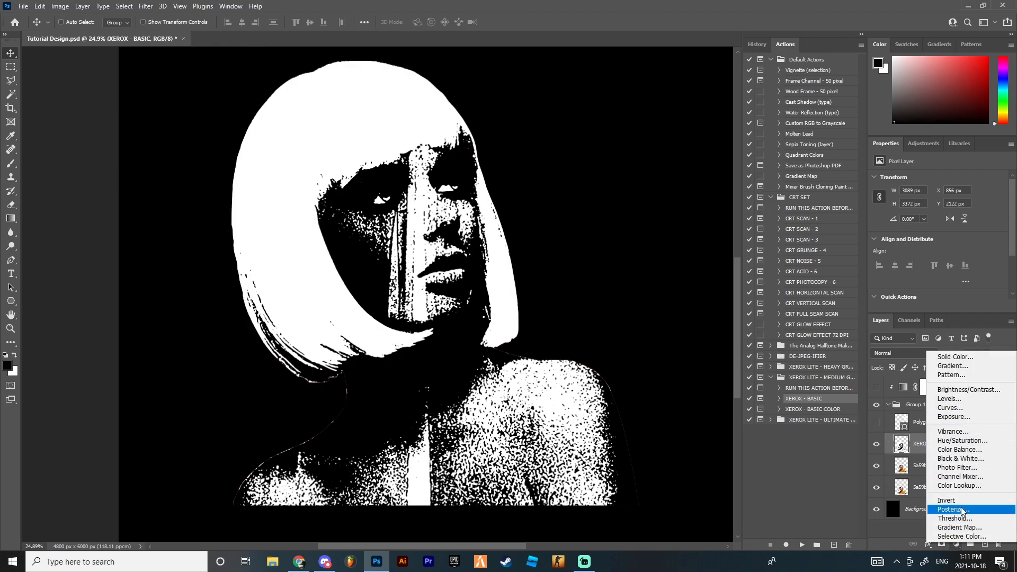
left_click(929, 545)
left_click(953, 499)
left_click(741, 334)
left_click(761, 320)
left_click(893, 299)
left_click(708, 334)
left_click(706, 327)
mouse_move(685, 290)
left_mouse_down()
mouse_move(772, 308)
mouse_move(726, 320)
mouse_move(778, 302)
mouse_move(803, 326)
left_mouse_up()
left_click(827, 352)
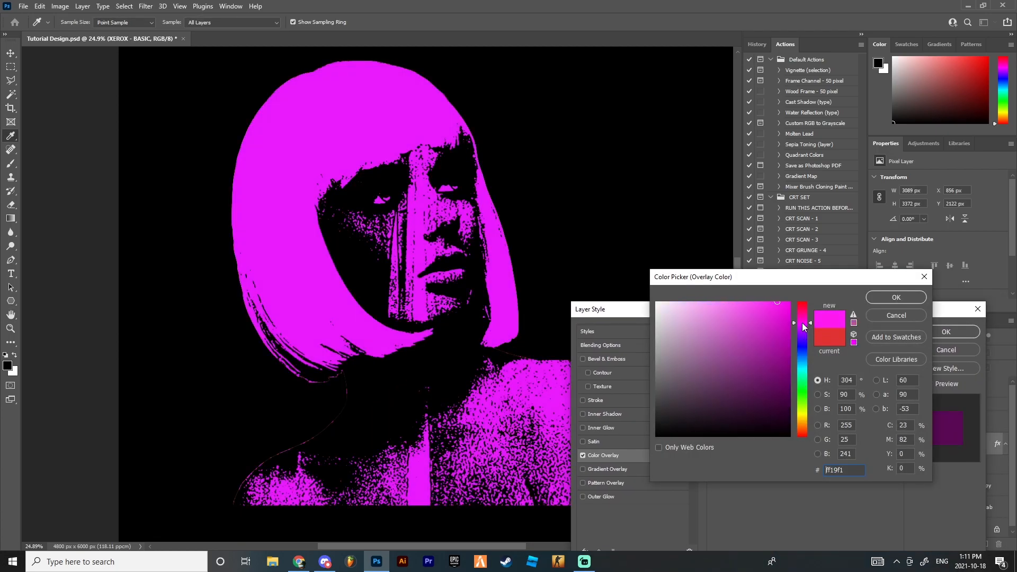
left_click(922, 277)
left_click(977, 309)
- Delete the original portrait layer beneath the portrait copy
scroll(505, 275, "down", 2)
scroll(501, 279, "up", 4)
left_click_drag(942, 486, 999, 545)
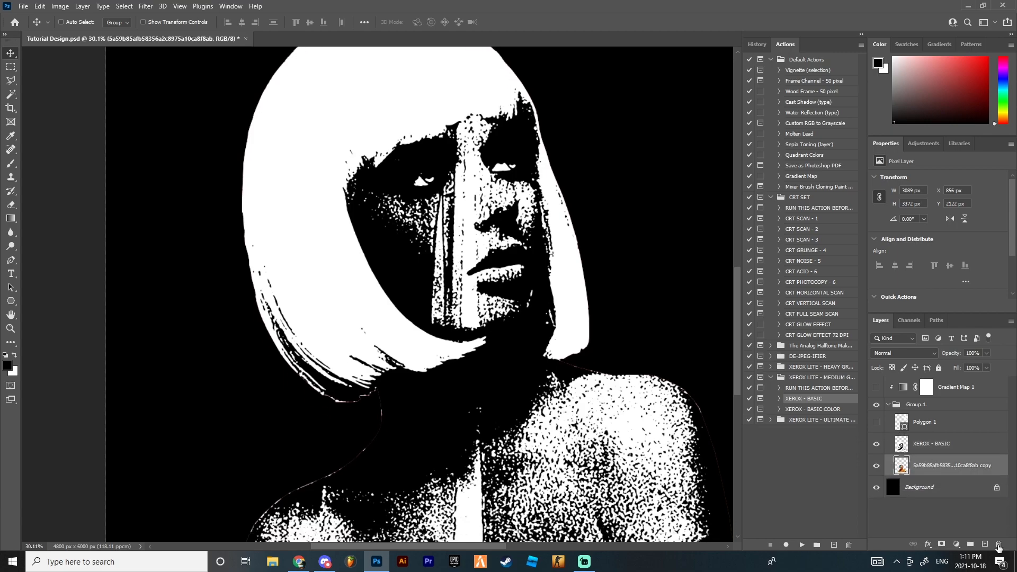
- Select the white areas of the XEROX - BASIC layer with the Magic Wand, delete them and deselect
left_click(11, 94)
key("Delete")
right_click(300, 144)
left_click(356, 276)
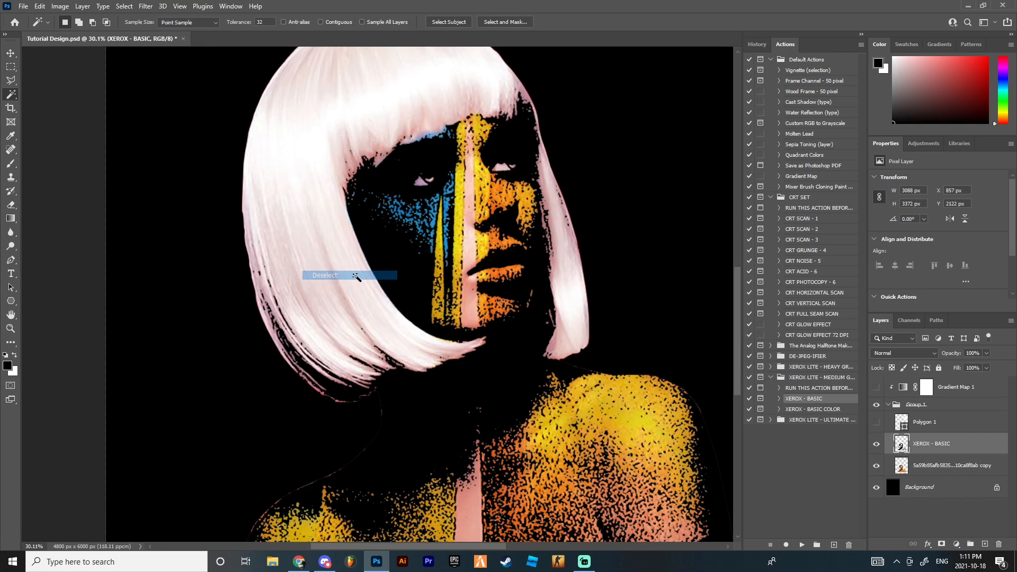
scroll(379, 296, "down", 3)
scroll(318, 206, "up", 1)
left_click(12, 54)
scroll(503, 383, "up", 2)
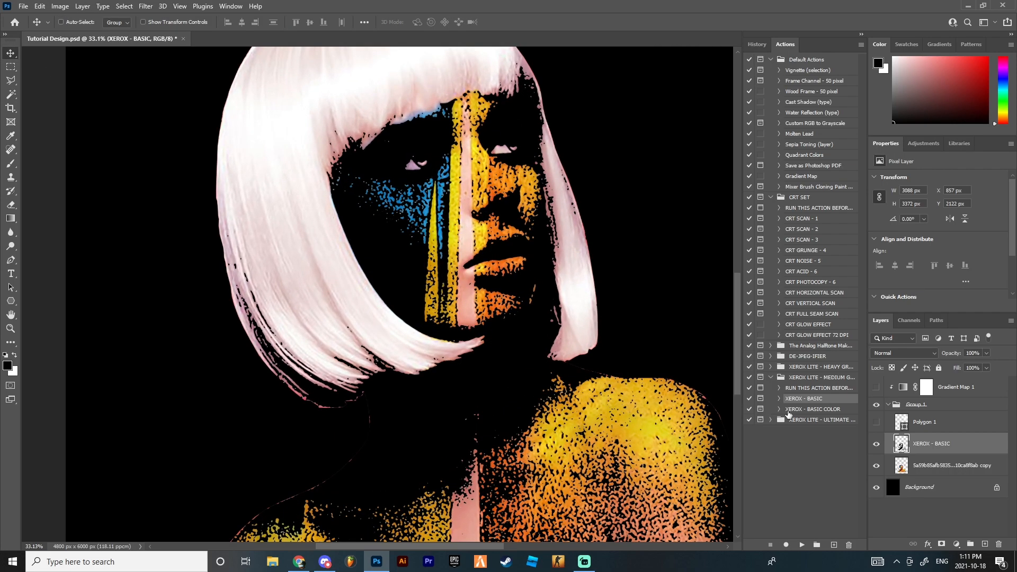
- Make the Gradient Map layer visible again over the xerox-textured portrait
left_click(904, 353)
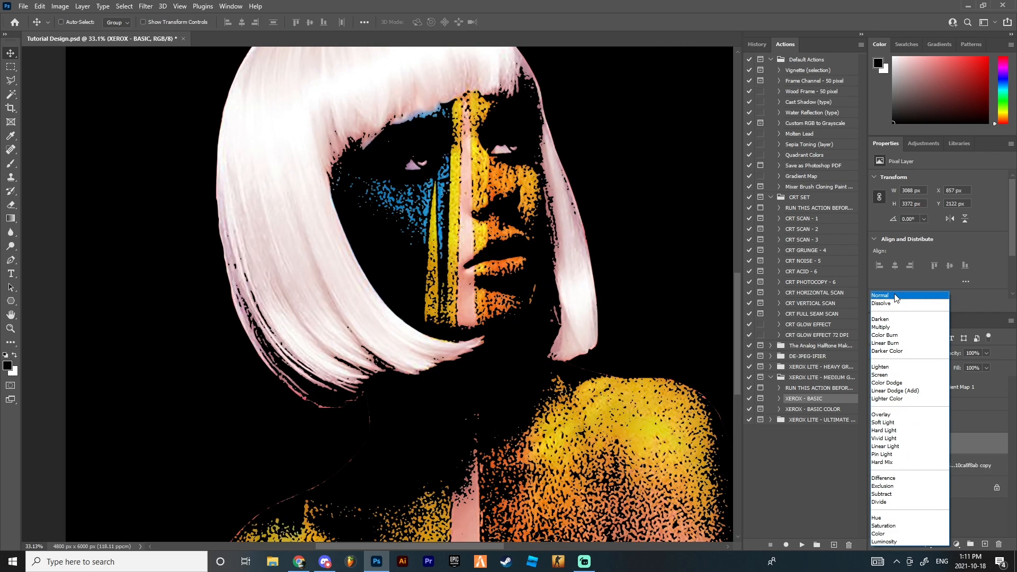
left_click(894, 295)
left_click(877, 387)
left_click(896, 509)
scroll(538, 358, "down", 7)
scroll(521, 333, "up", 9)
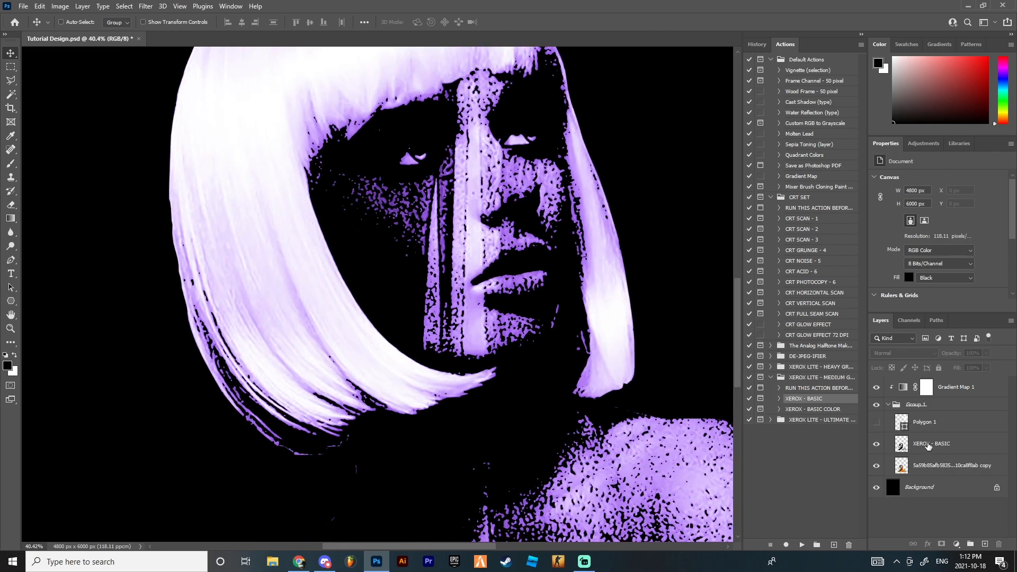
- Try a reduced opacity and preview other blend modes on the XEROX - BASIC layer
left_click(928, 445)
left_click(987, 353)
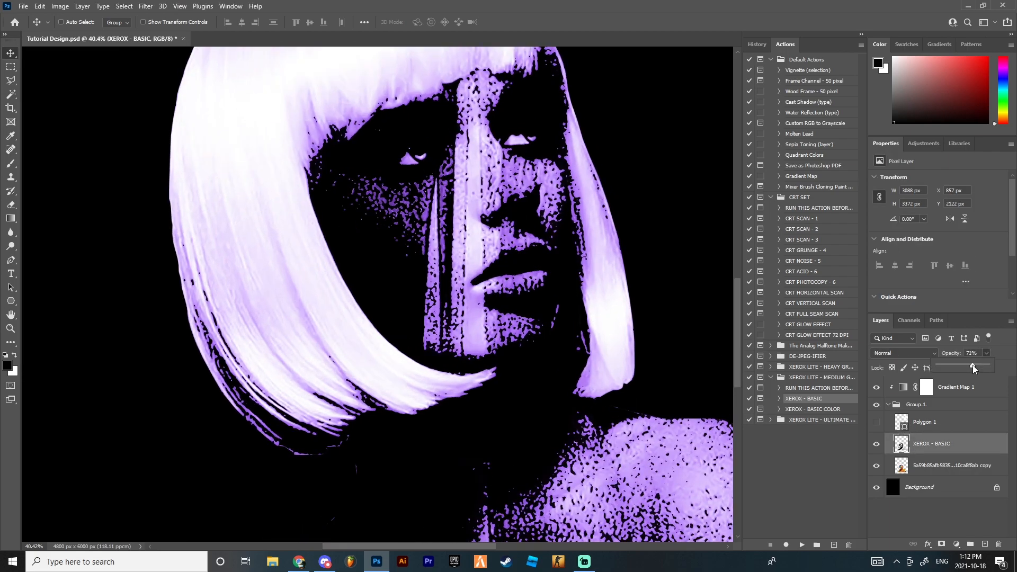
left_click_drag(968, 364, 1000, 366)
left_click(923, 517)
scroll(666, 375, "down", 7)
left_click(926, 446)
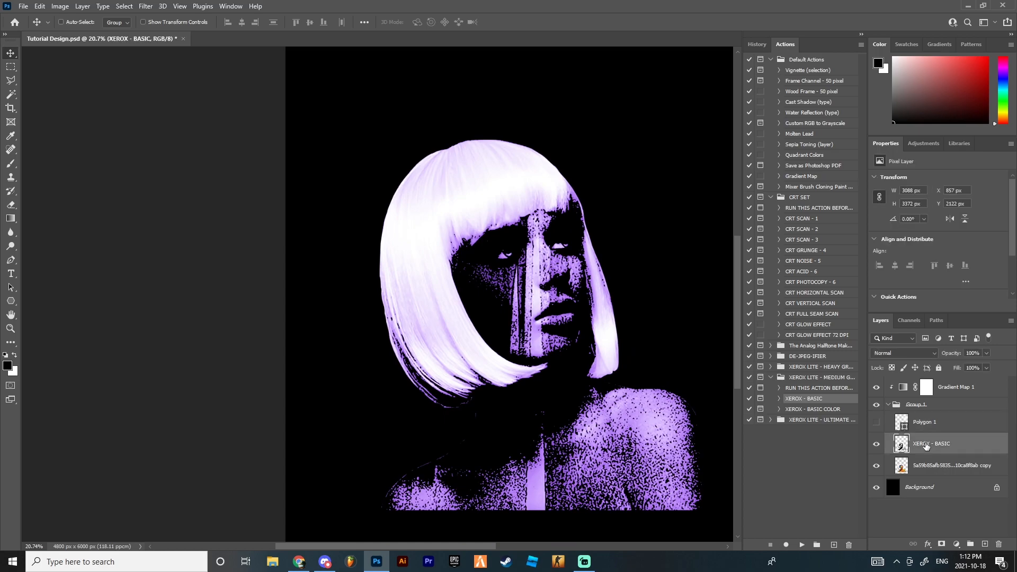
left_click(921, 354)
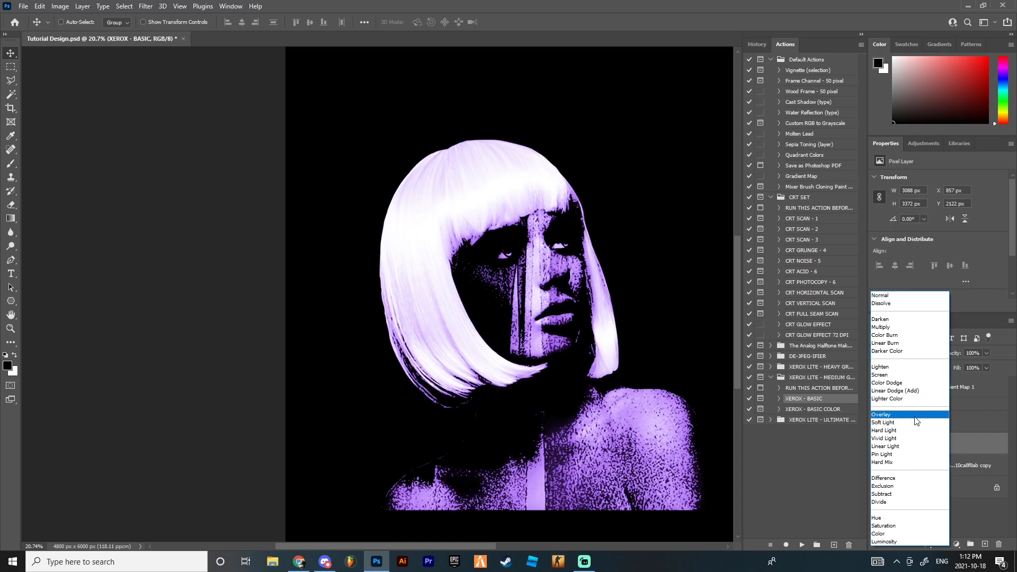
left_click(481, 113)
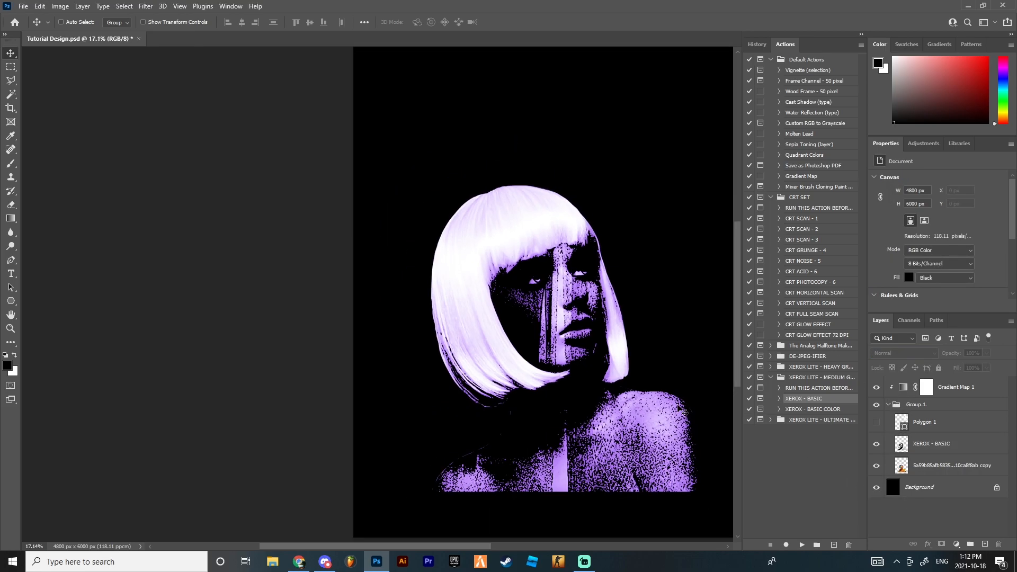
- Add a new layer above the Gradient Map layer and fill it with 50% gray at 100% opacity
left_click(917, 507)
left_click(984, 544)
key("shift+F5")
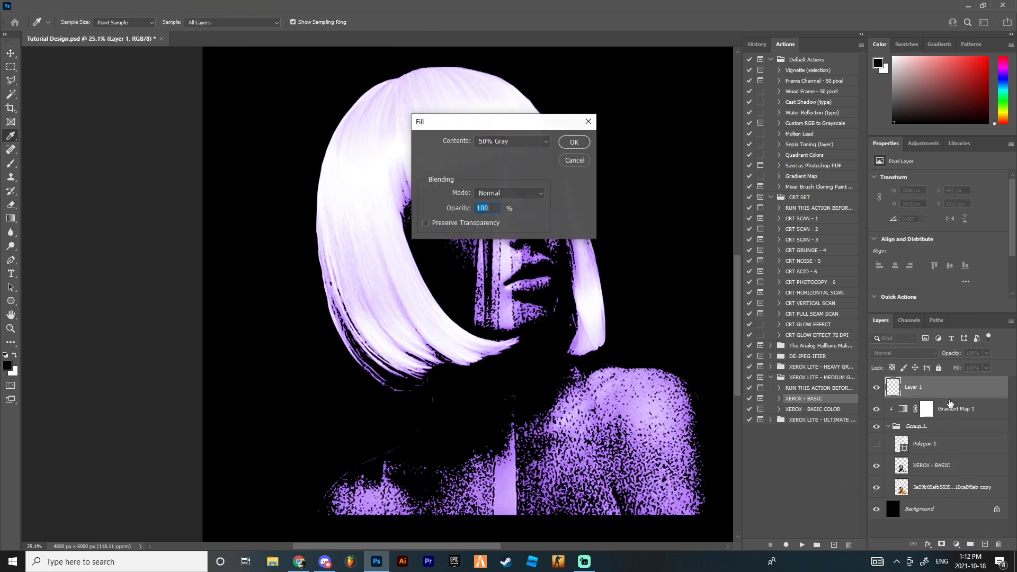
key("Return")
- Apply the Add Noise filter to the gray layer
left_click(146, 6)
mouse_move(171, 174)
left_click(302, 173)
left_click(558, 115)
- Clip the gray noise layer to the portrait group and set its blend mode to Soft Light
right_click(912, 388)
left_click(837, 306)
left_click(903, 350)
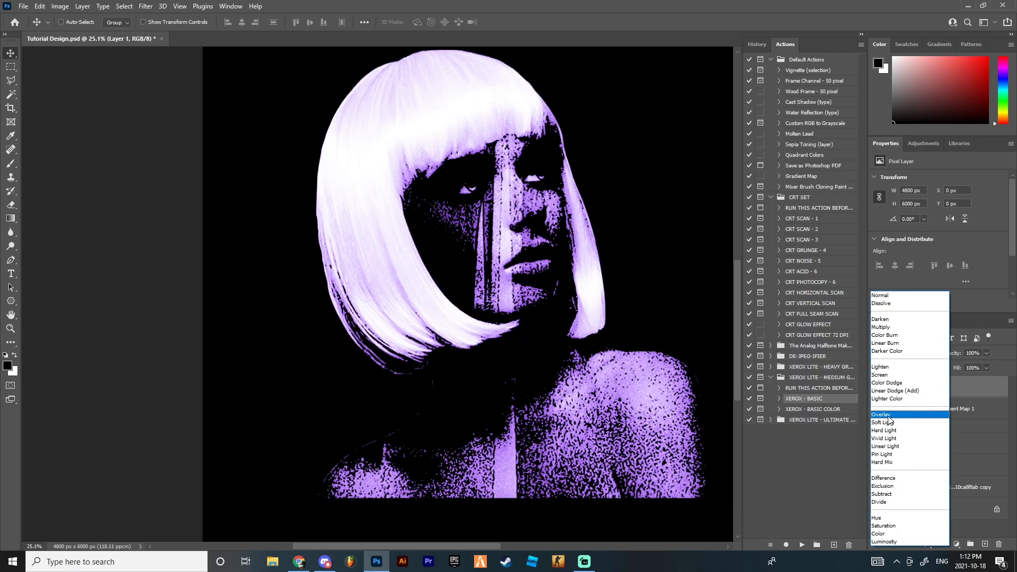
left_click(884, 422)
scroll(404, 141, "up", 4)
scroll(404, 141, "down", 1)
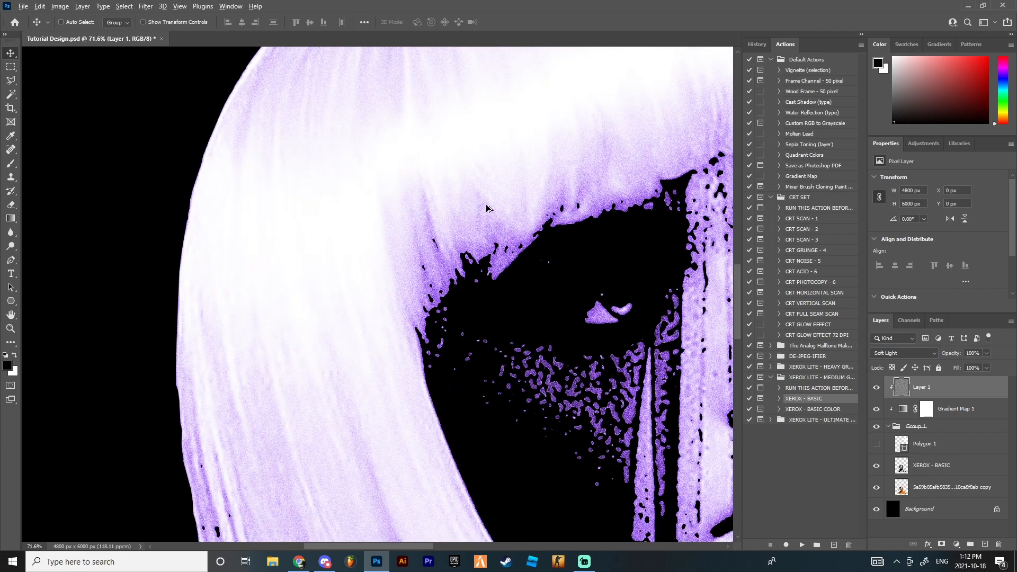
scroll(512, 378, "down", 5)
scroll(513, 378, "down", 2)
- Switch to File Explorer, open the Custom Textures folder in GFX and place Half Tone 1 as the top layer of the poster
left_click(272, 561)
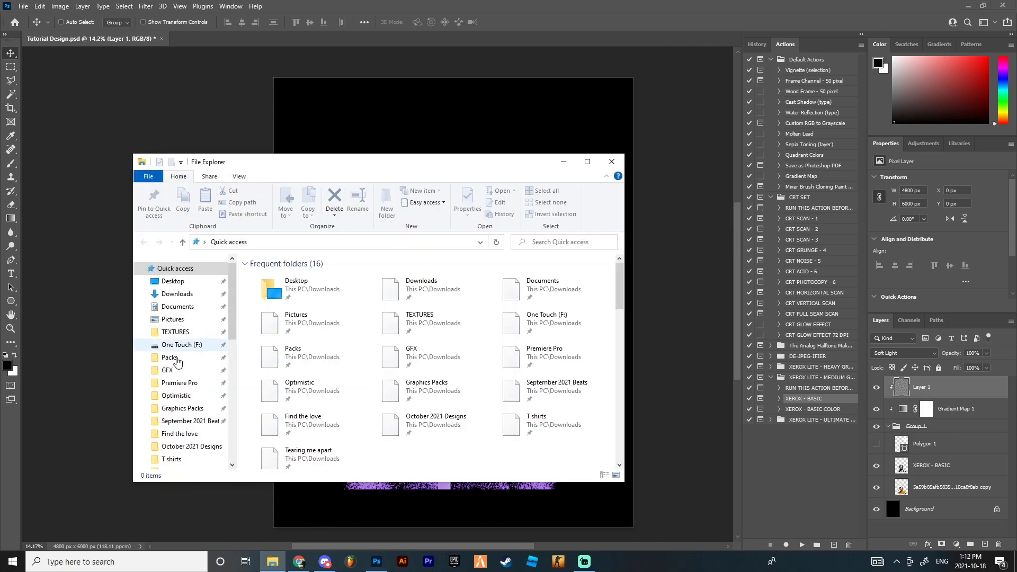
left_click(177, 396)
left_click(182, 408)
left_click(302, 243)
double_click(274, 289)
double_click(273, 288)
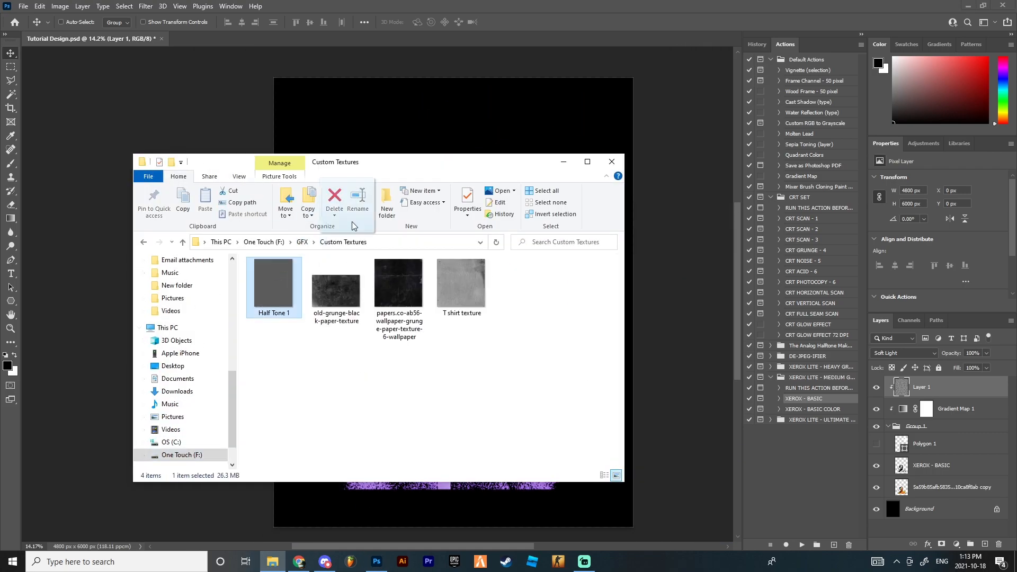
- Clip the Half Tone 1 layer to the portrait group and set its blend mode to Soft Light
right_click(922, 392)
left_click(824, 330)
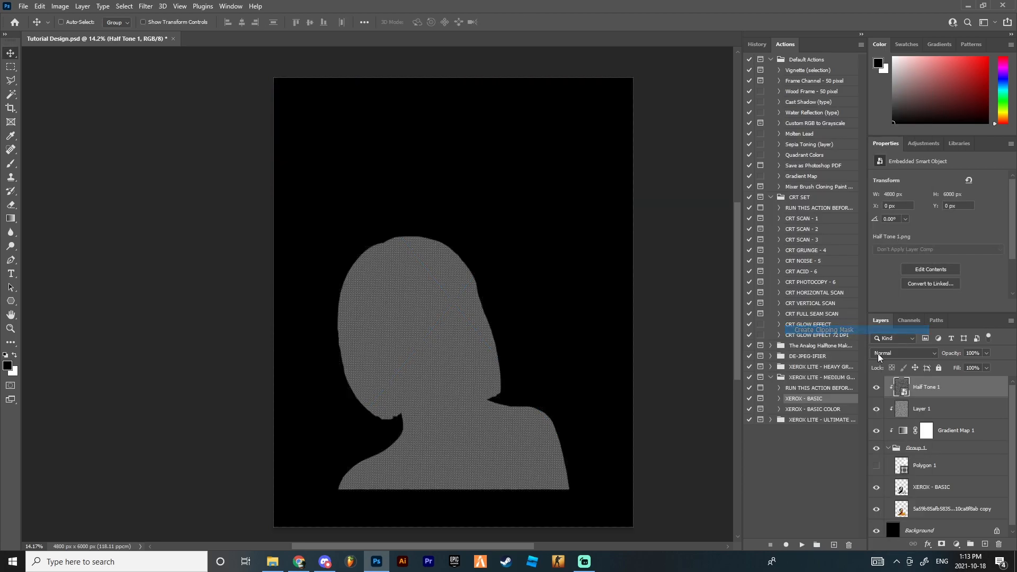
left_click(913, 354)
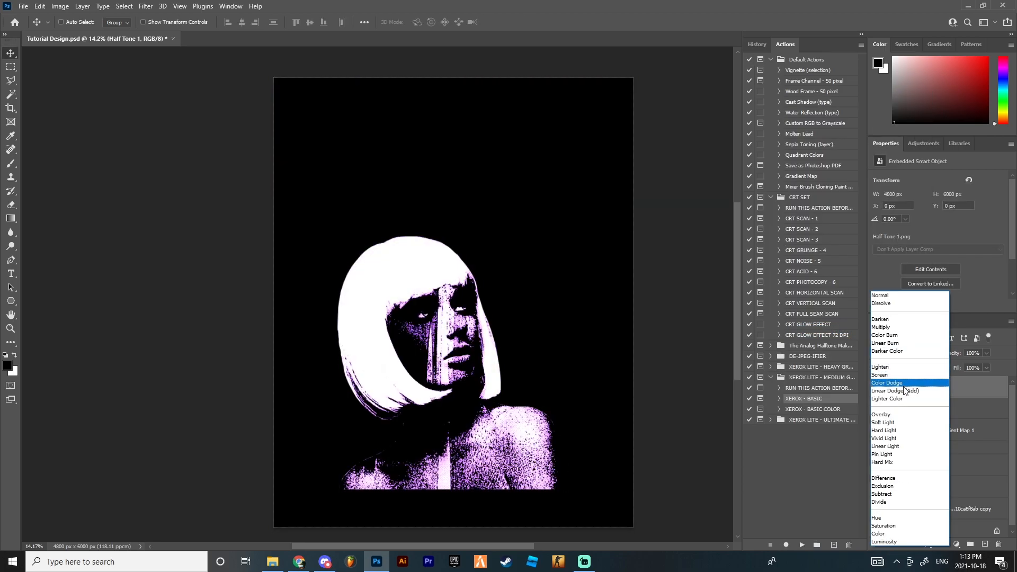
left_click(896, 424)
scroll(345, 277, "up", 5, "alt")
scroll(465, 211, "down", 2)
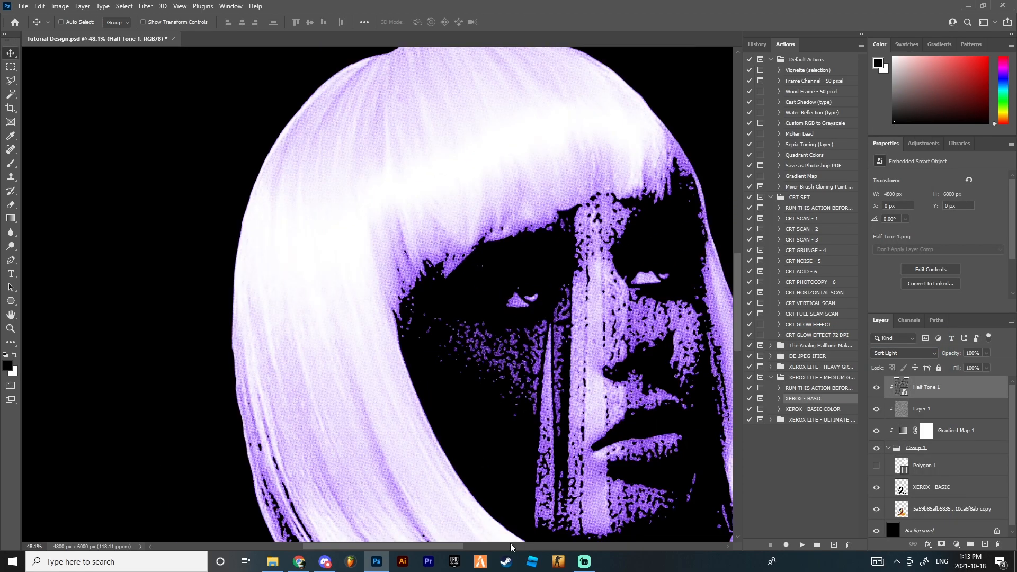
scroll(426, 251, "down", 4, "alt")
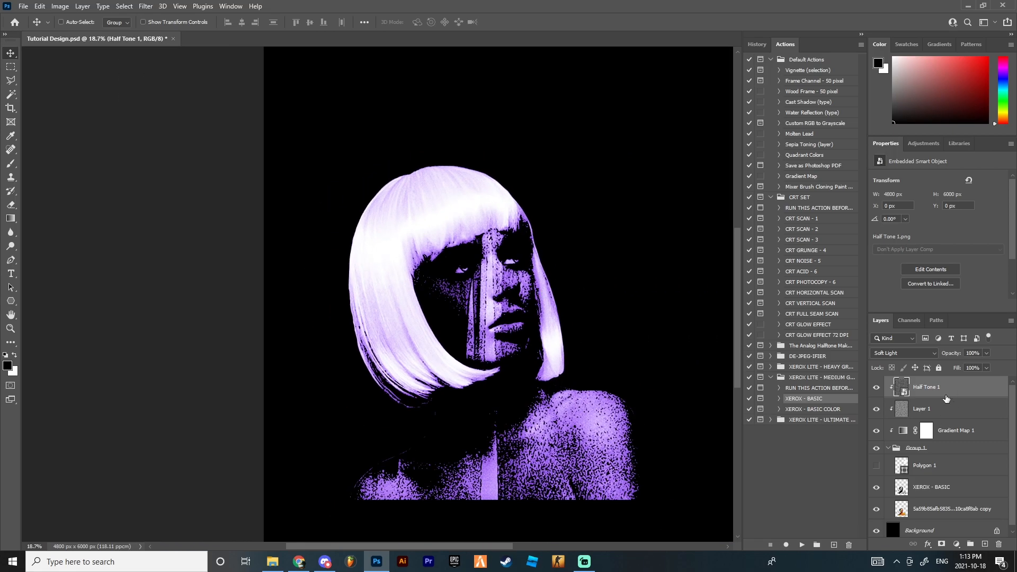
left_click(943, 448)
scroll(543, 378, "down", 1, "alt")
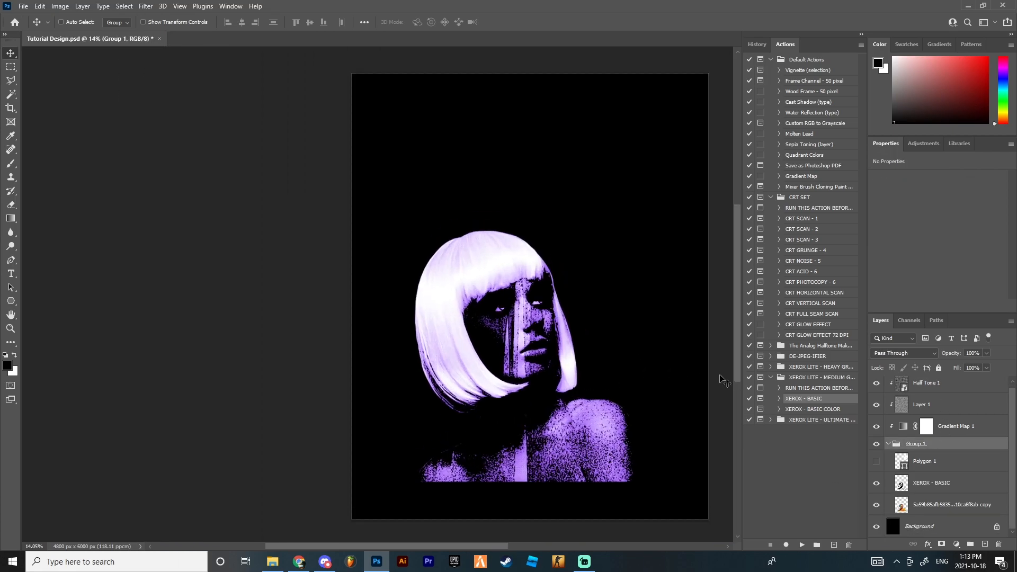
key("ctrl+t")
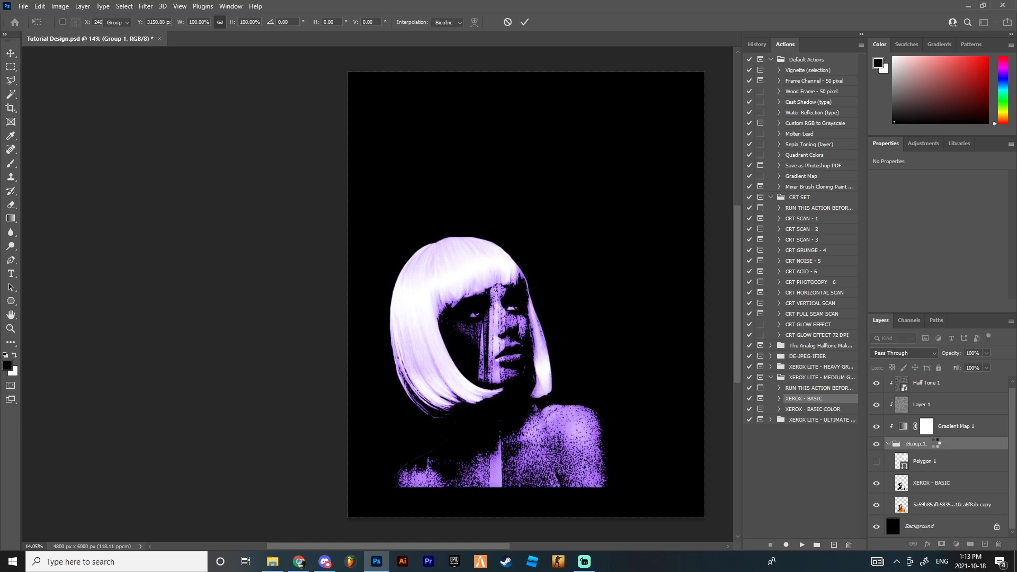
- Show the Polygon 1 star layer and move the star to the upper left of the portrait
left_click(876, 461)
left_click(920, 461)
left_click_drag(466, 328, 276, 385)
left_click(923, 483)
left_click_drag(450, 367, 540, 379)
key("ctrl+z")
- Shift the XEROX - BASIC and portrait copy layers together toward the right of the canvas and group them
left_click(923, 500, "shift")
key("ctrl+g")
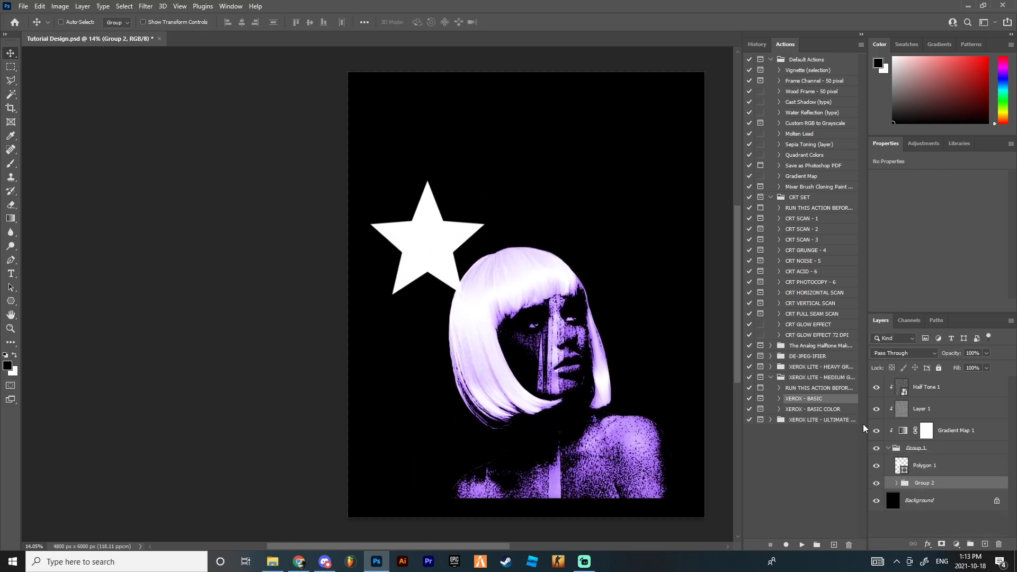
- Duplicate Group 2 with the copy hidden, and convert the original Group 2 into a single pixel layer
scroll(584, 334, "up", 4)
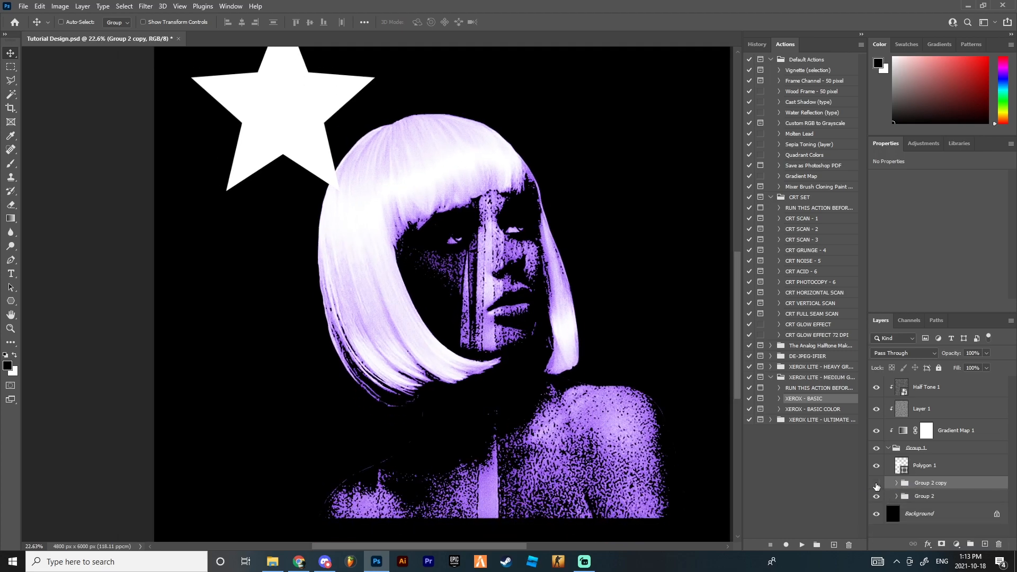
left_click(877, 483)
right_click(902, 497)
left_click(937, 203)
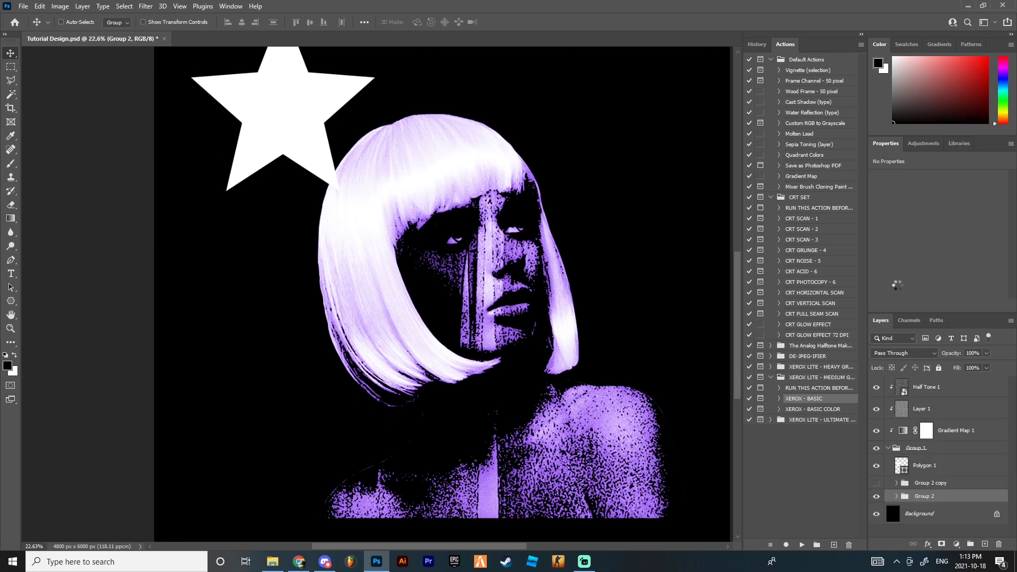
right_click(938, 500)
left_click(933, 244)
- Apply a slightly angled Motion Blur with a short distance to the flattened Group 2 layer
left_click(165, 6)
mouse_move(147, 7)
mouse_move(159, 141)
left_click(302, 202)
mouse_move(772, 373)
left_mouse_down()
mouse_move(745, 371)
mouse_move(755, 373)
left_mouse_up()
left_click_drag(822, 342, 817, 341)
left_click_drag(754, 372, 752, 373)
left_click(869, 202)
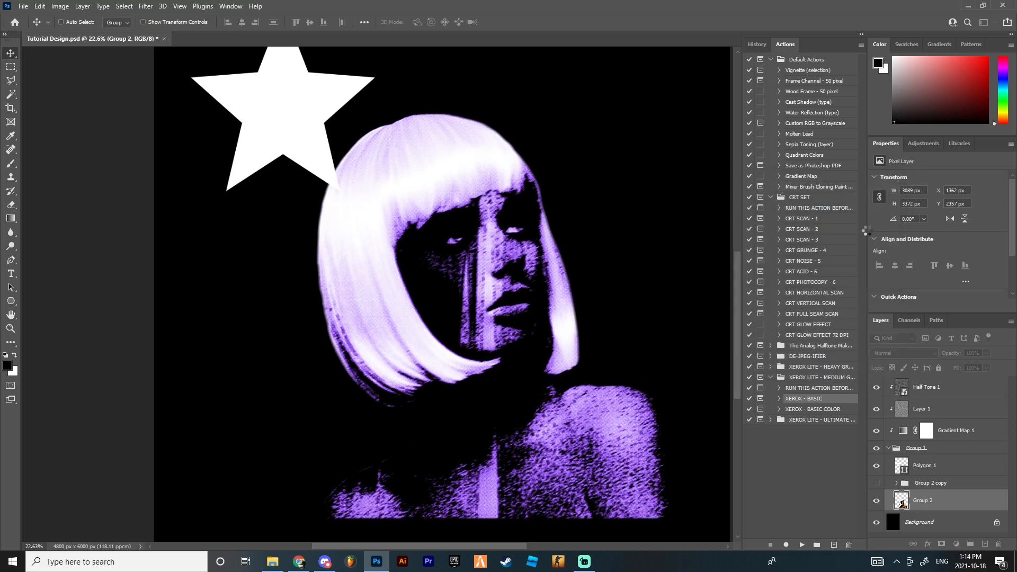
- Show the Group 2 copy group beneath the blurred Group 2 layer, and set Group 2's blend mode to Lighten
left_click(877, 483)
left_click_drag(926, 479, 926, 477)
left_click(906, 353)
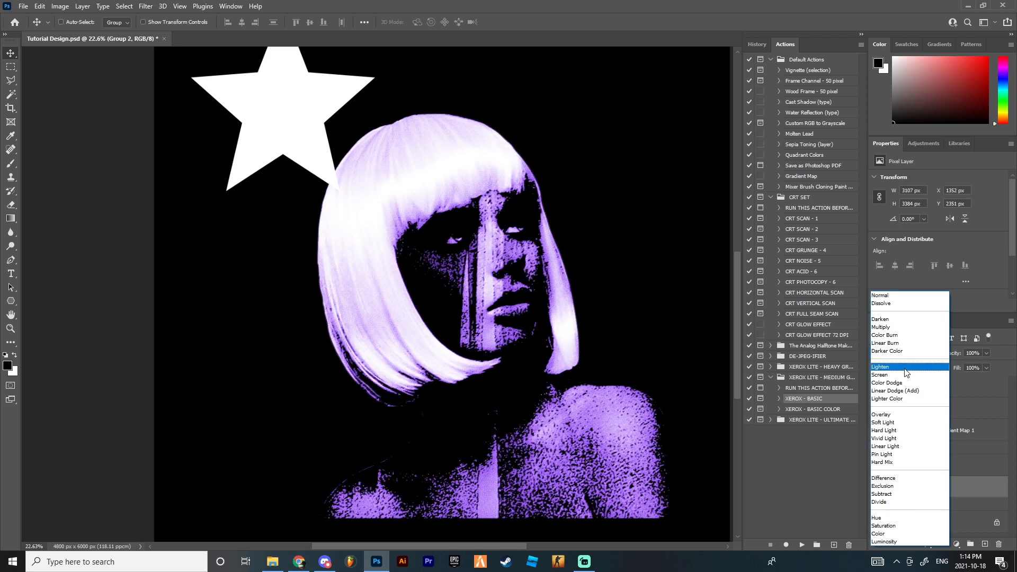
left_click(903, 367)
scroll(620, 305, "up", 3)
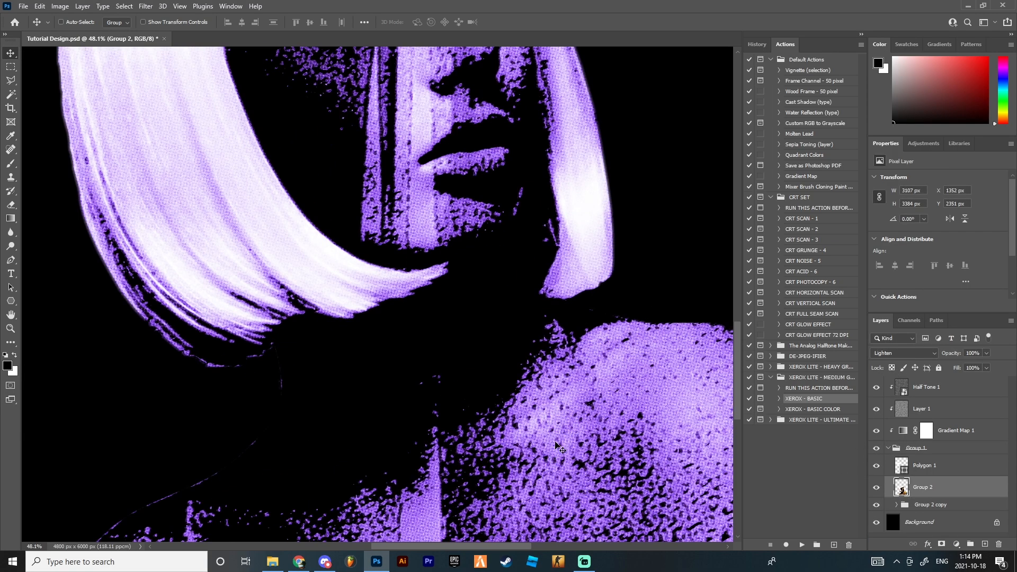
left_click(877, 505)
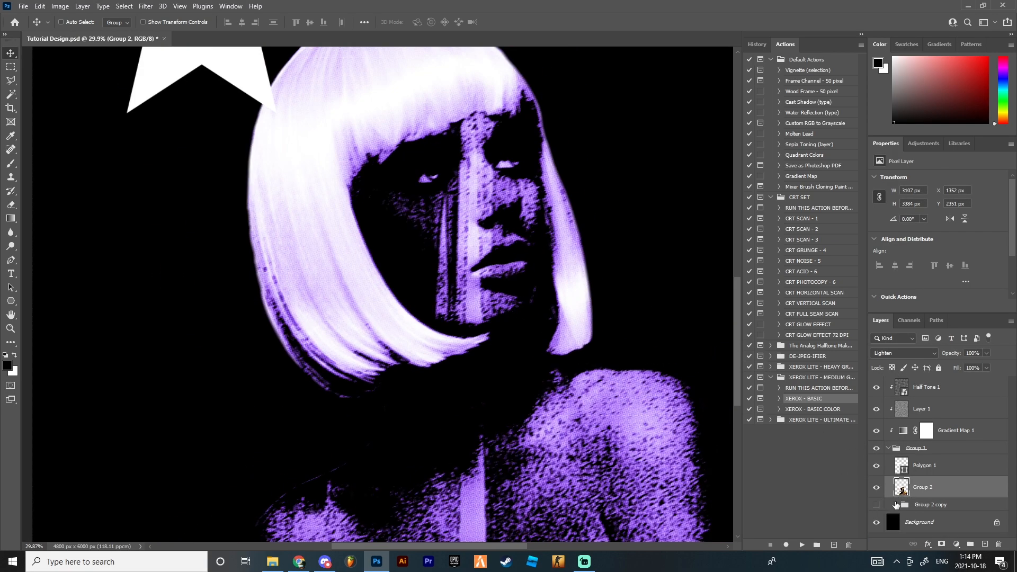
left_click(875, 505)
scroll(632, 327, "down", 7)
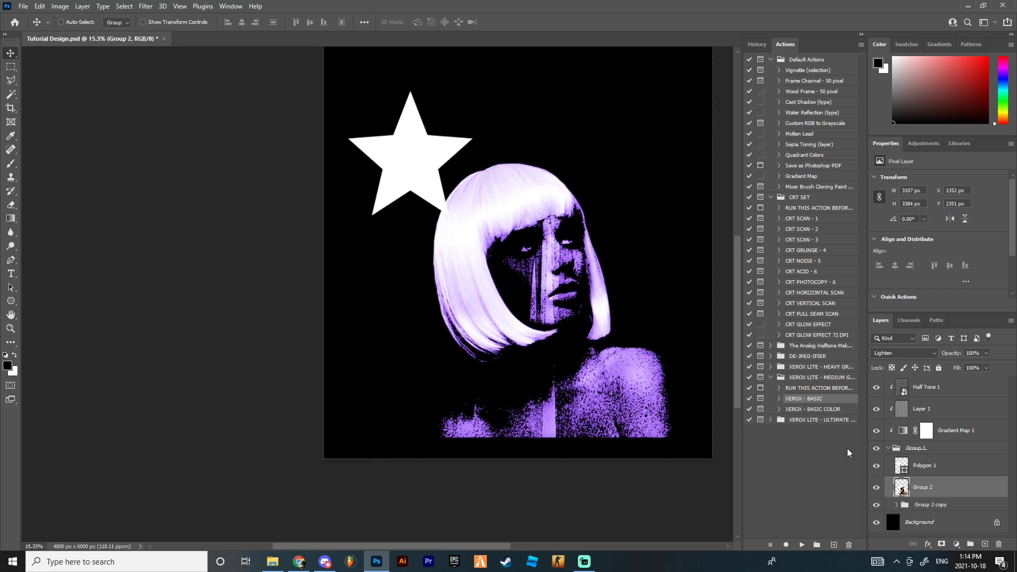
- Move the Polygon 1 star down to the left side of the portrait and fill it with a recently used purple
left_click(925, 465)
left_click_drag(392, 149, 426, 364)
scroll(572, 212, "down", 1)
scroll(655, 331, "up", 4)
left_click_drag(334, 355, 274, 247)
left_click(907, 255)
left_click(901, 311)
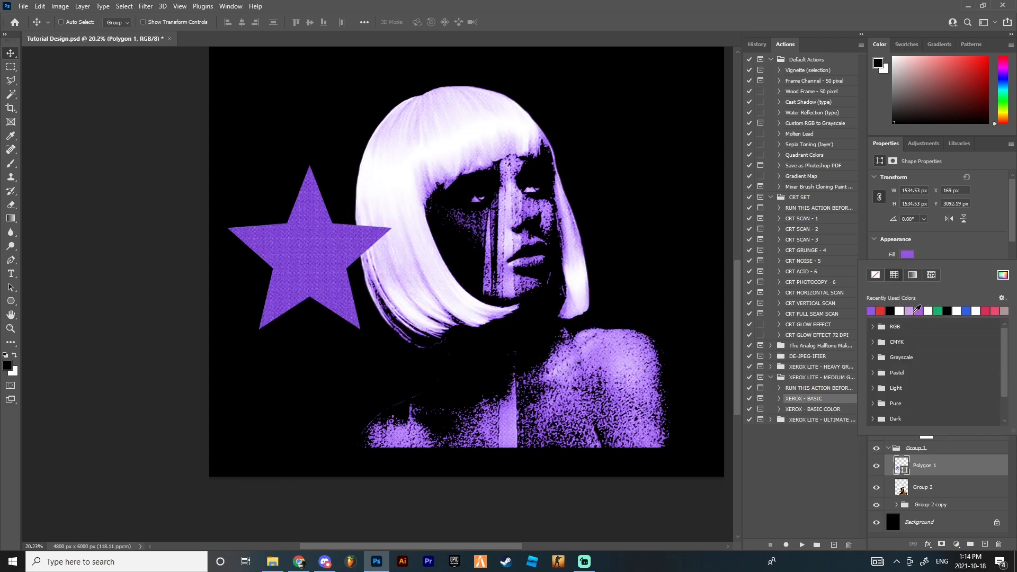
left_click(911, 312)
left_click(918, 312)
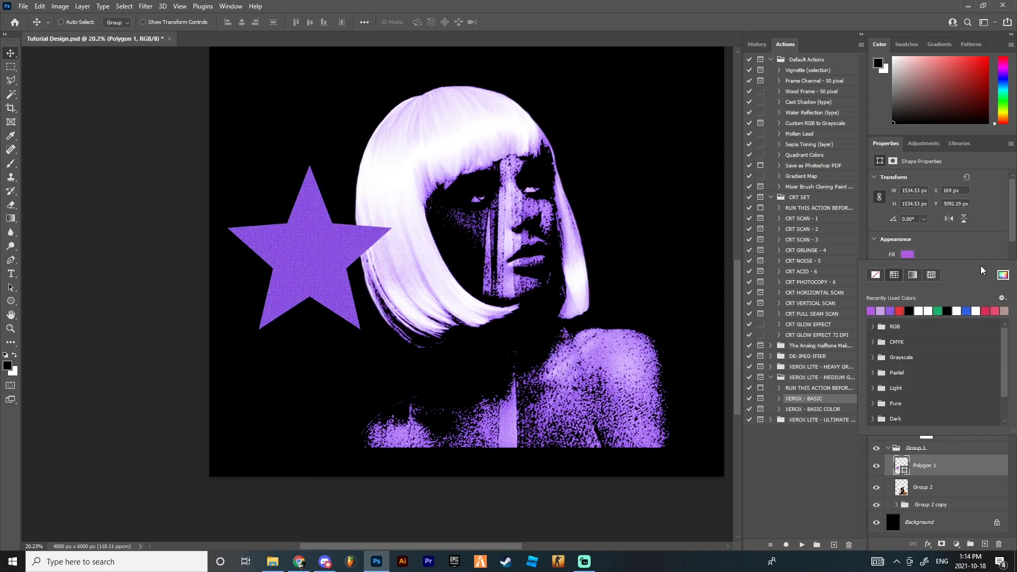
- Try placing the Polygon 1 star layer above Half Tone 1, outside Group 1, and undo the move
left_click(948, 445)
left_click_drag(939, 382, 940, 382)
scroll(490, 255, "up", 4)
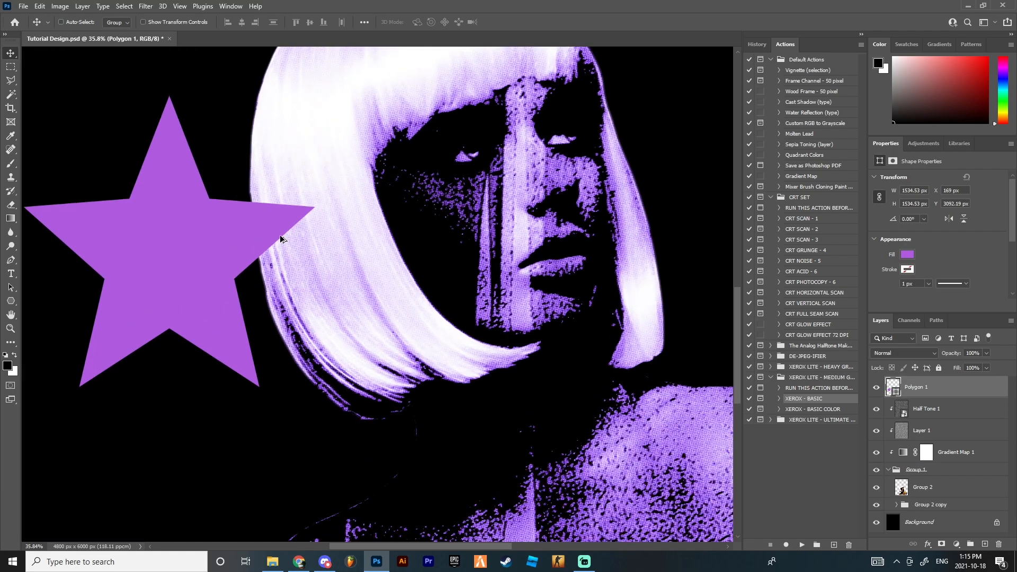
key("ctrl+z")
- Move the star over the portrait's right shoulder area, try several recent fill colours and set a purple fill
scroll(210, 255, "up", 4)
scroll(212, 254, "down", 5)
left_click_drag(188, 242, 551, 347)
scroll(296, 407, "down", 4)
scroll(254, 397, "up", 1)
scroll(551, 347, "up", 3)
left_click(907, 254)
left_click(910, 310)
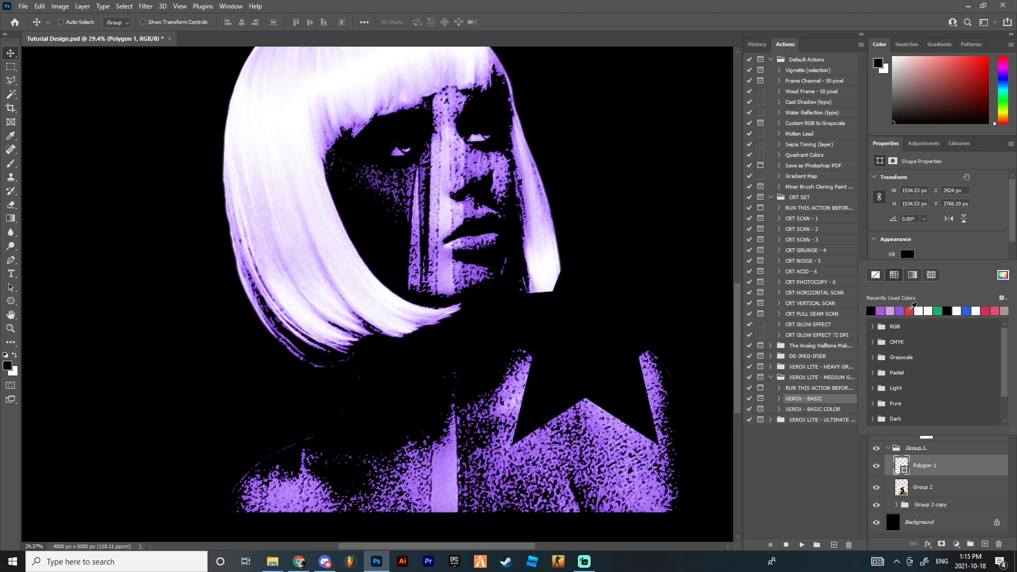
left_click(921, 310)
left_click(891, 311)
left_click(908, 310)
left_click(890, 310)
left_click(881, 311)
left_click(881, 310)
left_click(881, 311)
- Reapply the last Motion Blur to the star and move it over the lower left of the portrait
left_click(7, 50)
left_click(145, 7)
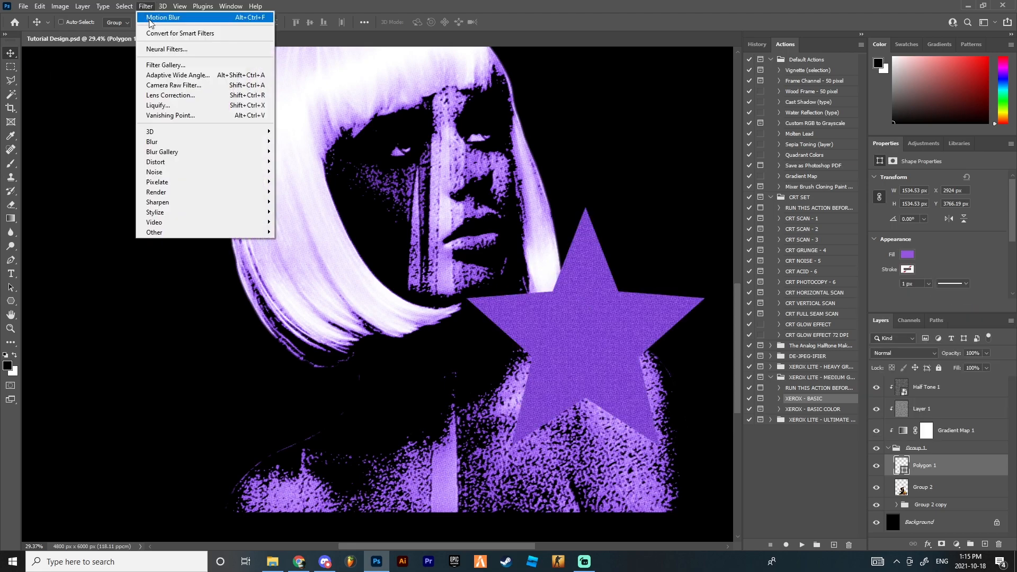
left_click(151, 17)
left_click_drag(587, 331, 431, 389)
scroll(600, 360, "down", 7)
left_click_drag(421, 300, 433, 396)
scroll(479, 364, "up", 6)
scroll(520, 365, "down", 9)
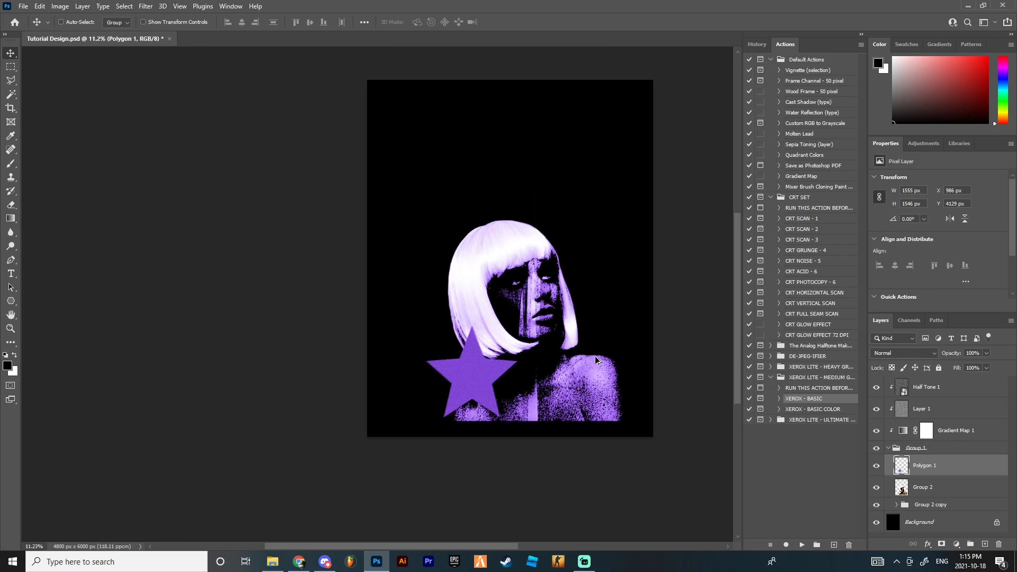
scroll(598, 357, "up", 5)
- Shift the whole Group 1 artwork slightly to the left on the canvas
left_click(928, 449)
key("ctrl+t")
left_click_drag(497, 290, 467, 292)
left_click(524, 22)
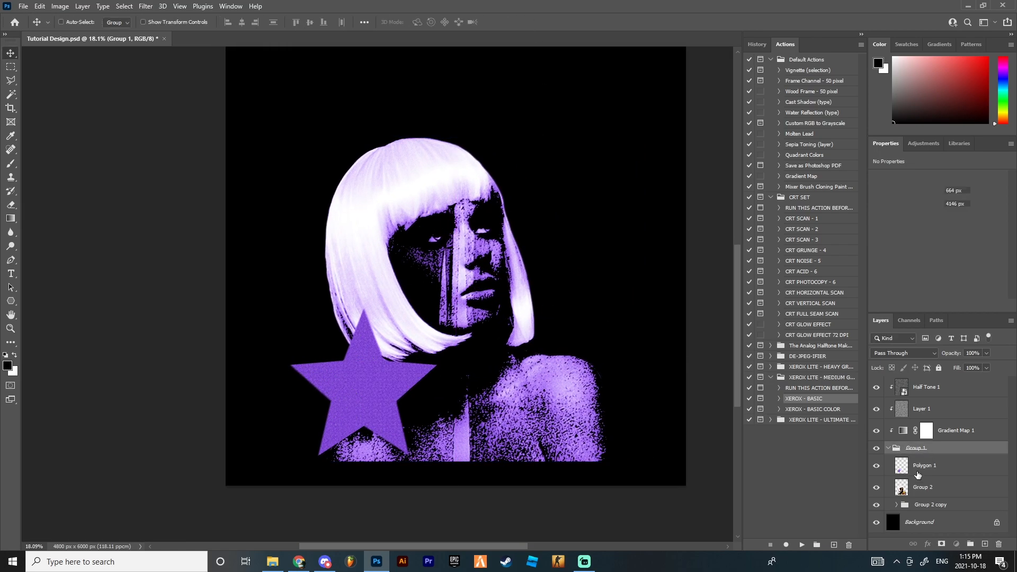
- Scale down and tilt the Polygon 1 star near the lower left edge of the hair
left_click(923, 469)
left_click_drag(360, 371, 342, 373)
key("ctrl+t")
left_click_drag(320, 284, 353, 271)
left_click_drag(338, 358, 370, 351)
left_click_drag(470, 330, 411, 361)
left_click_drag(347, 374, 392, 368)
left_click(524, 22)
scroll(404, 407, "up", 1)
- Move the star up onto the left side of the hair and adjust it to about 1129 by 1134 px
left_click_drag(402, 417, 349, 253)
key("ctrl+t")
left_click_drag(329, 161, 313, 157)
left_click_drag(340, 241, 345, 251)
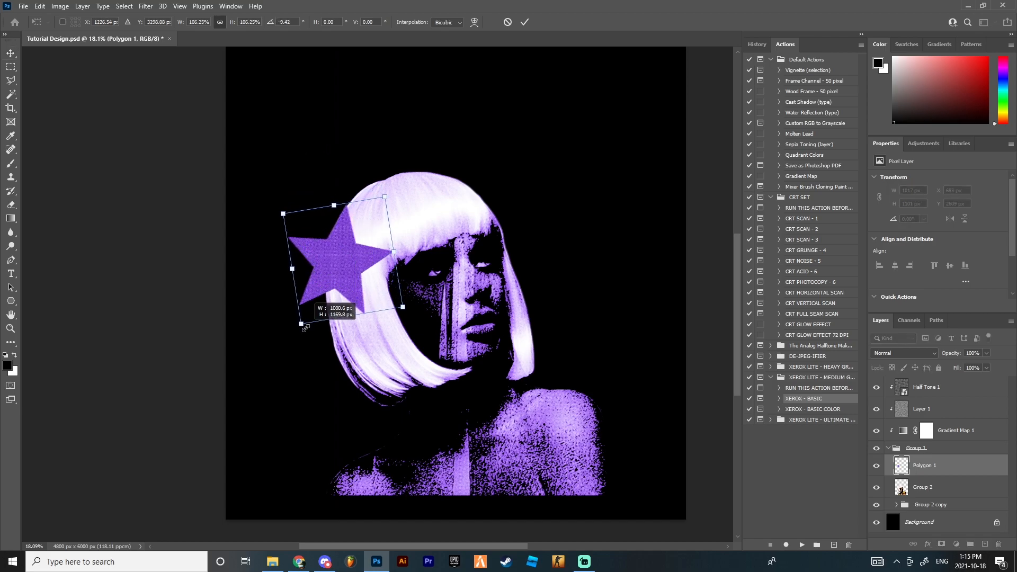
key("ctrl+t")
left_click_drag(301, 162, 286, 170)
left_click(524, 22)
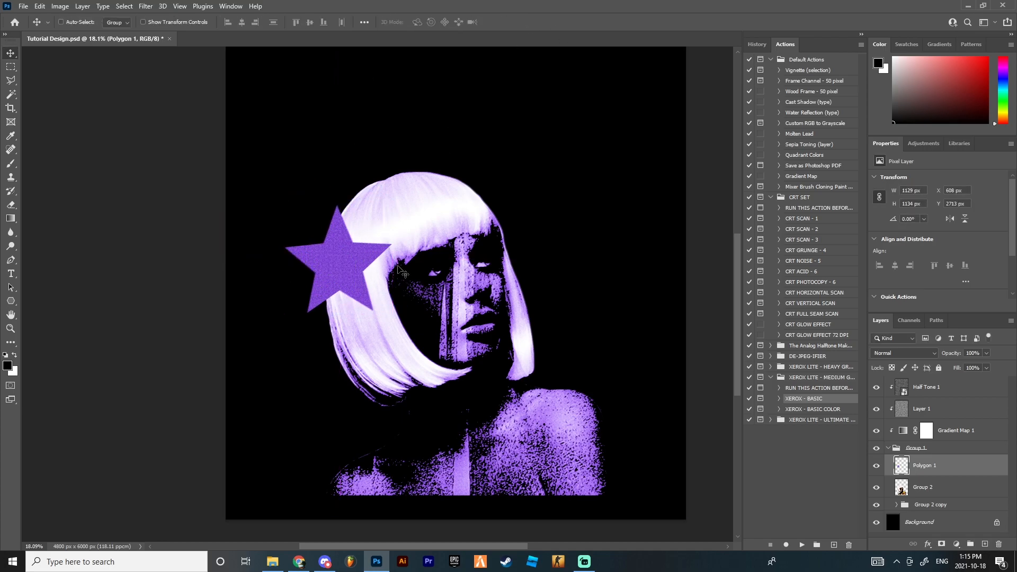
left_click_drag(876, 394, 876, 405)
scroll(284, 295, "up", 3)
scroll(387, 259, "down", 2)
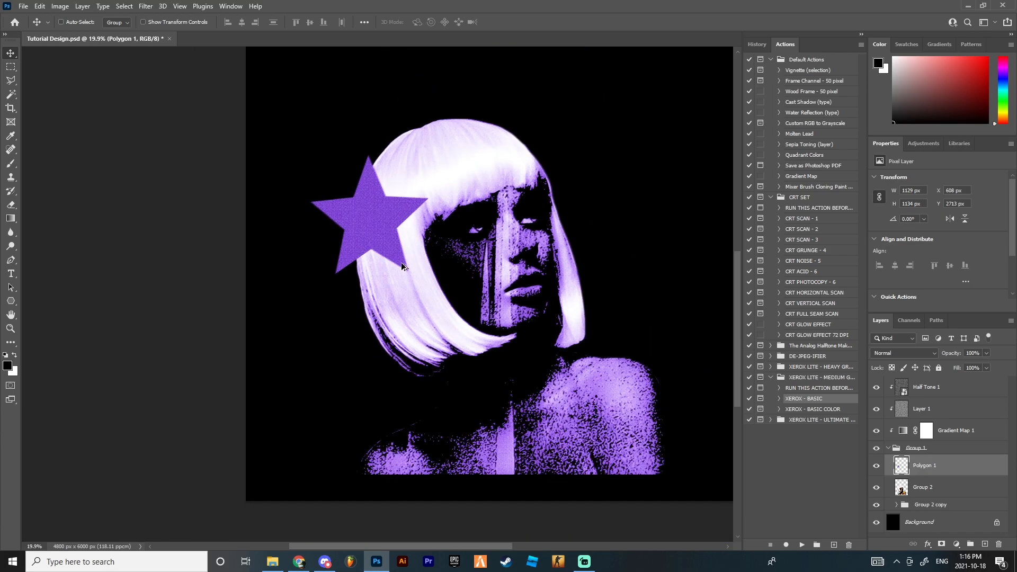
- Duplicate the star layer, then shrink and tilt the original Polygon 1 to about 542 by 573 px above the left shoulder
key("ctrl+j")
left_click(944, 487)
left_click_drag(372, 224, 398, 402)
key("ctrl+t")
left_click_drag(394, 334, 384, 408)
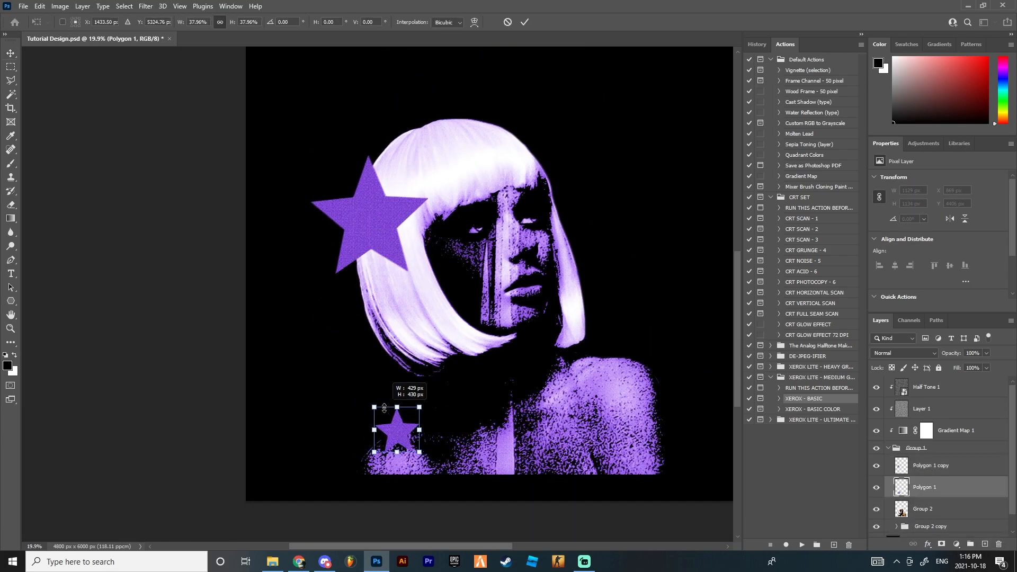
left_click(524, 22)
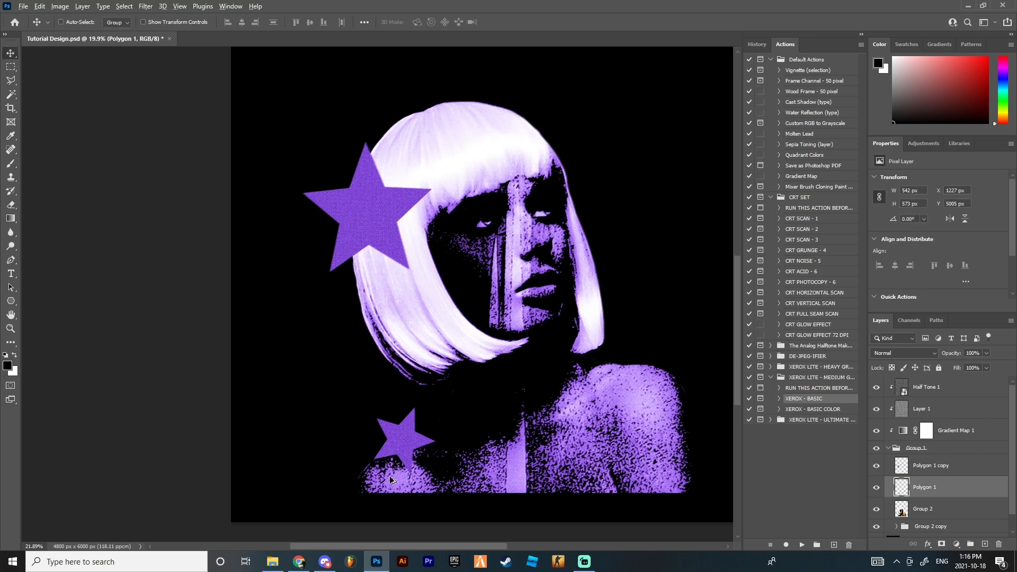
- Try the small Polygon 1 star in different positions around the neck and shoulders
scroll(400, 448, "up", 6)
left_click_drag(423, 413, 530, 354)
scroll(430, 443, "up", 2)
scroll(439, 400, "up", 4)
left_click_drag(470, 329, 470, 337)
scroll(523, 411, "down", 14)
scroll(681, 372, "up", 4)
scroll(579, 378, "down", 4)
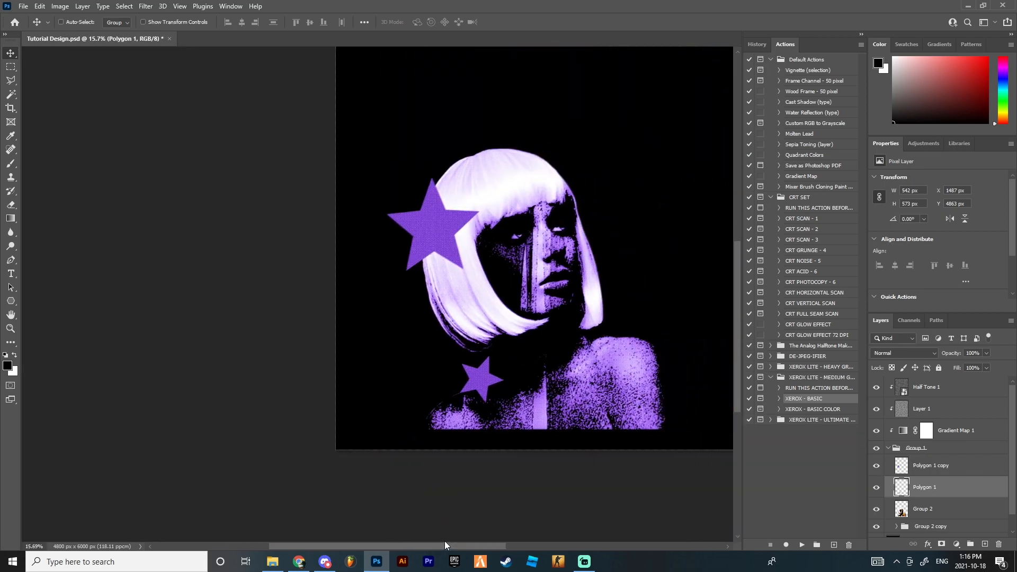
scroll(530, 347, "up", 8)
left_click_drag(352, 375, 607, 281)
scroll(654, 329, "down", 3)
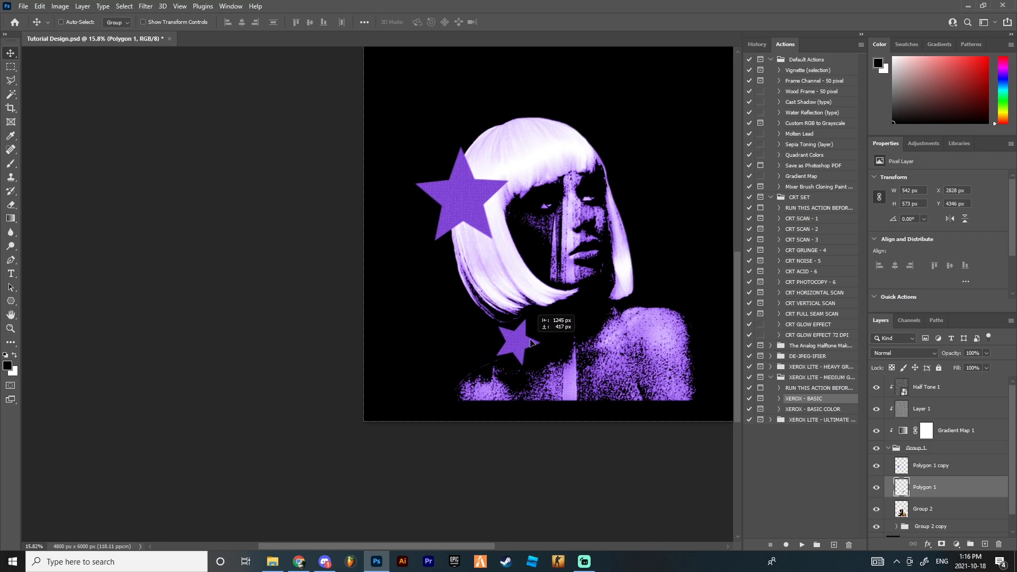
- Rotate the small star and move it onto the lower left ends of the hair
scroll(659, 320, "up", 1)
key("ctrl+t")
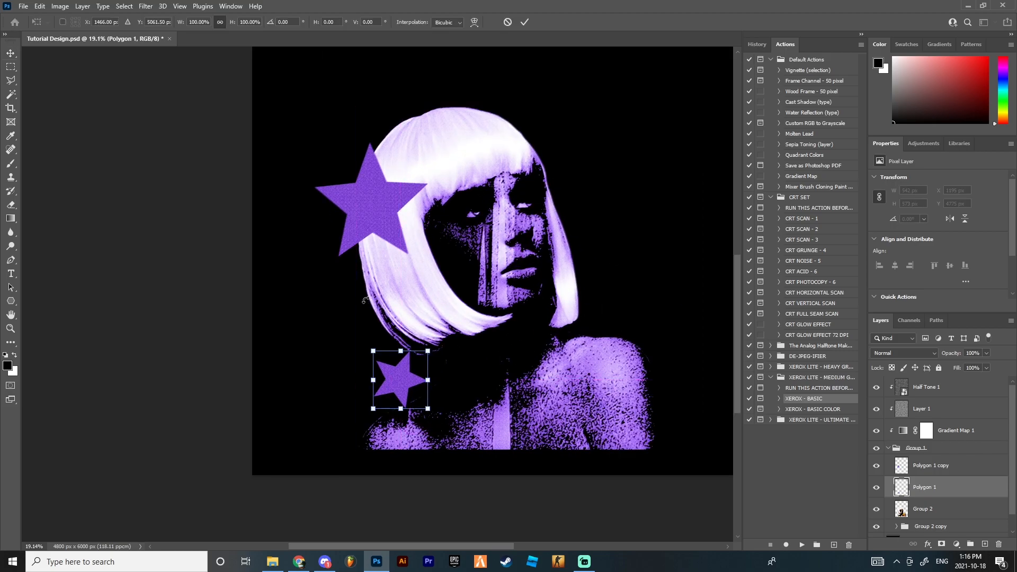
left_click_drag(333, 347, 332, 347)
key("Return")
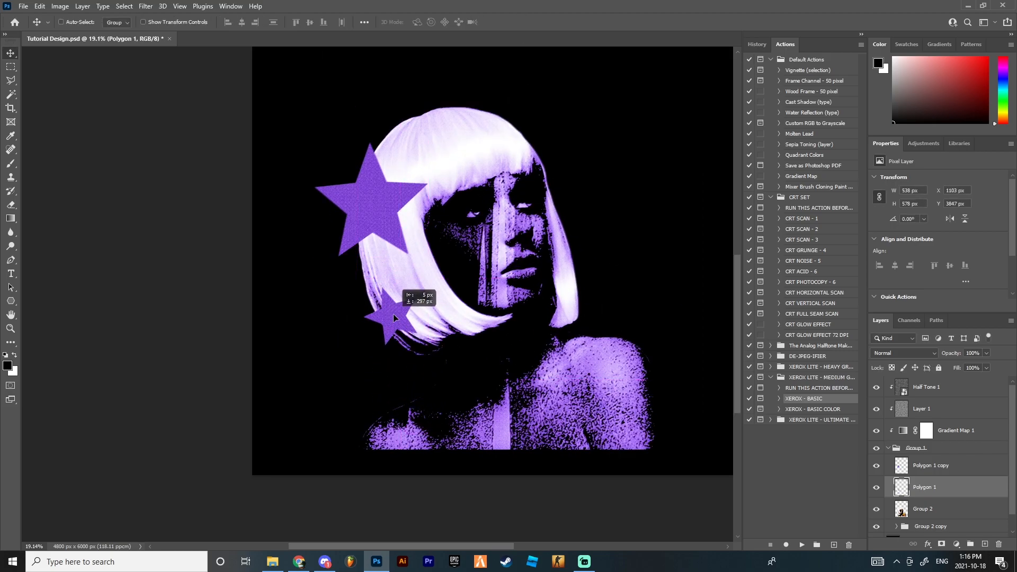
- Duplicate the small star, then rotate and shrink the copy to about 392 by 413 px
key("ctrl+t")
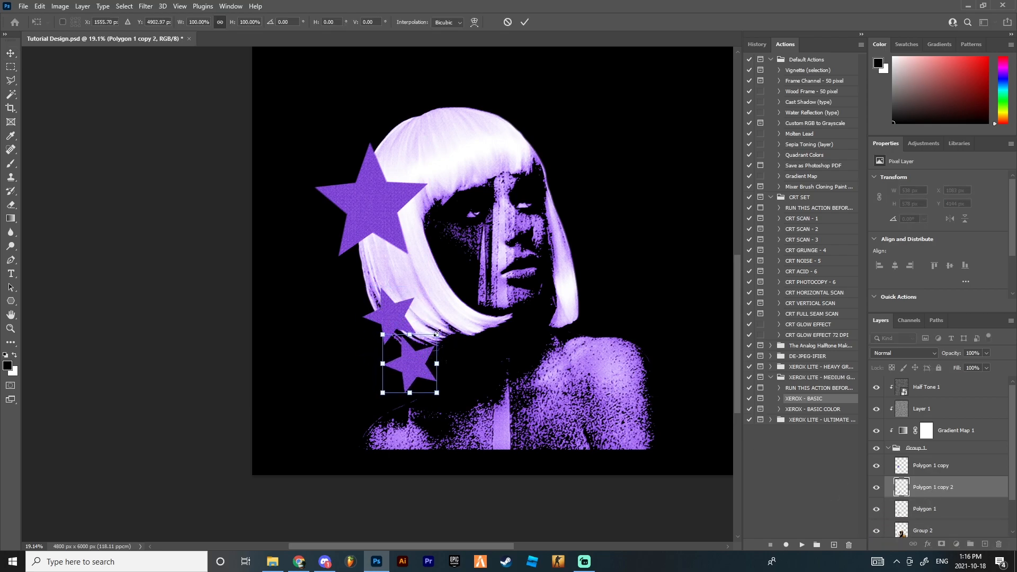
left_click(525, 22)
scroll(570, 255, "down", 4)
scroll(510, 321, "up", 7)
left_click_drag(467, 301, 404, 372)
left_click(526, 22)
scroll(405, 371, "down", 5)
scroll(366, 368, "up", 3)
- Place the smallest star just below the second star, between the hair ends and the left shoulder
left_click_drag(335, 361, 390, 318)
scroll(355, 345, "down", 2)
scroll(384, 339, "up", 2)
scroll(396, 380, "down", 2)
left_click_drag(393, 382, 530, 350)
left_click_drag(425, 376, 430, 365)
scroll(430, 365, "up", 3)
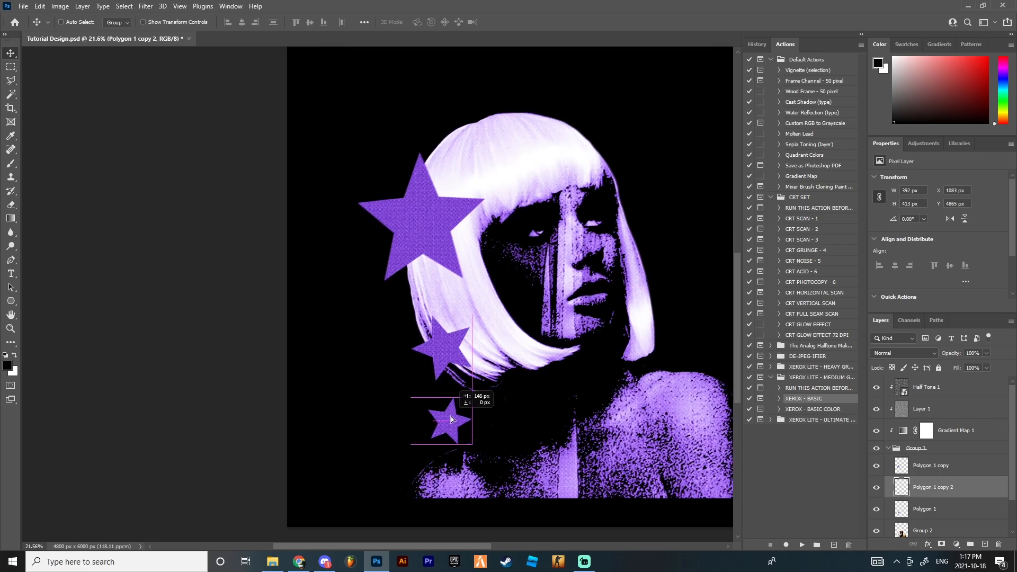
left_click_drag(447, 414, 447, 413)
scroll(537, 392, "down", 3)
- Enlarge the whole Group 1 artwork and reposition it so the portrait fills more of the canvas
left_click(933, 447)
key("ctrl+t")
left_click_drag(546, 314, 548, 314)
left_click_drag(550, 228, 549, 179)
left_click(524, 22)
scroll(419, 280, "up", 3)
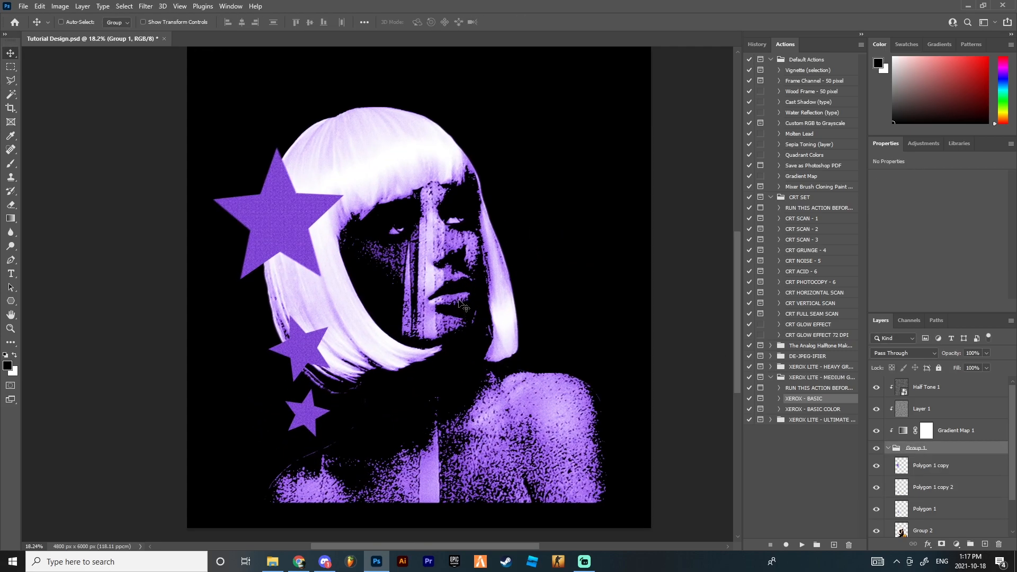
- Add the text STARGAZING in the Bjork font and enlarge it to about 2911 px wide above the head
left_click(12, 275)
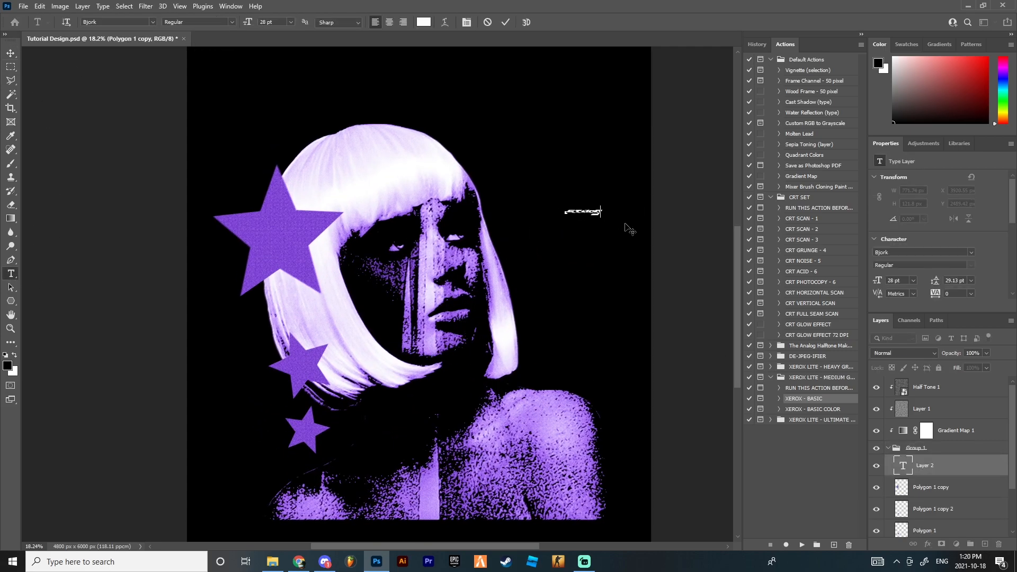
key("ctrl+t")
left_click_drag(598, 211, 555, 249)
left_click_drag(553, 210, 438, 88)
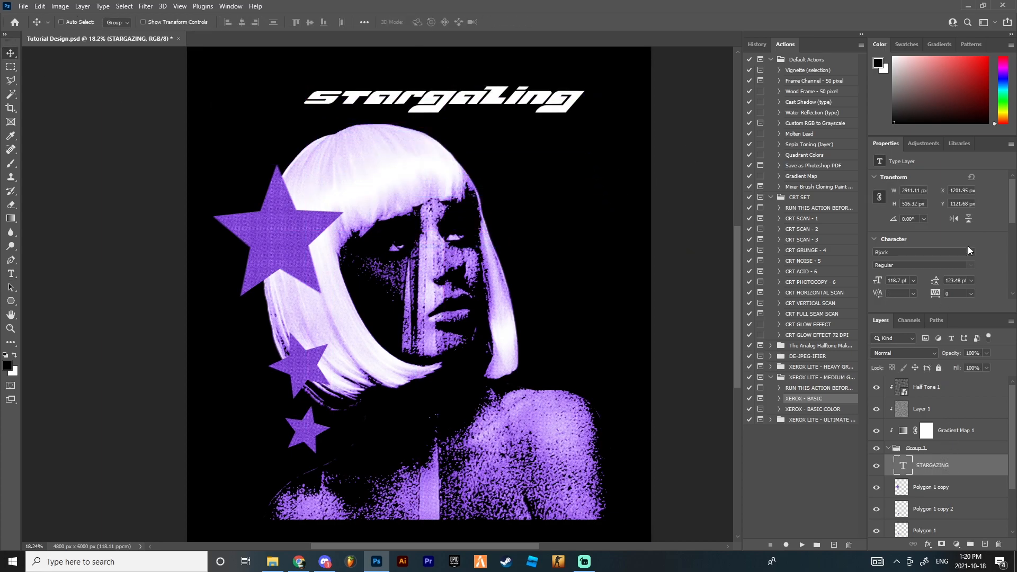
- Change the STARGAZING text's font to AIFragment and reposition the text
left_click(971, 252)
left_click_drag(1013, 293, 1013, 299)
left_click(990, 299)
left_click_drag(508, 77, 399, 133)
key("ctrl+t")
left_click(525, 22)
- Switch the STARGAZING text to vertical orientation and move it over the right part of the poster
double_click(903, 465)
left_click(66, 22)
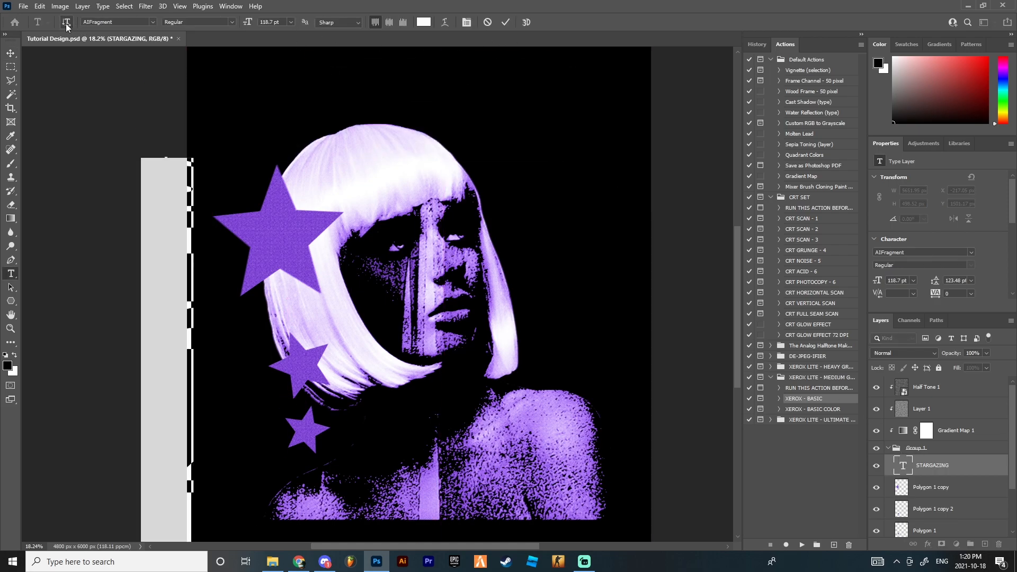
left_click(505, 24)
key("v")
left_click_drag(208, 167, 577, 87)
scroll(573, 116, "down", 1)
scroll(572, 127, "down", 5)
scroll(562, 159, "up", 2)
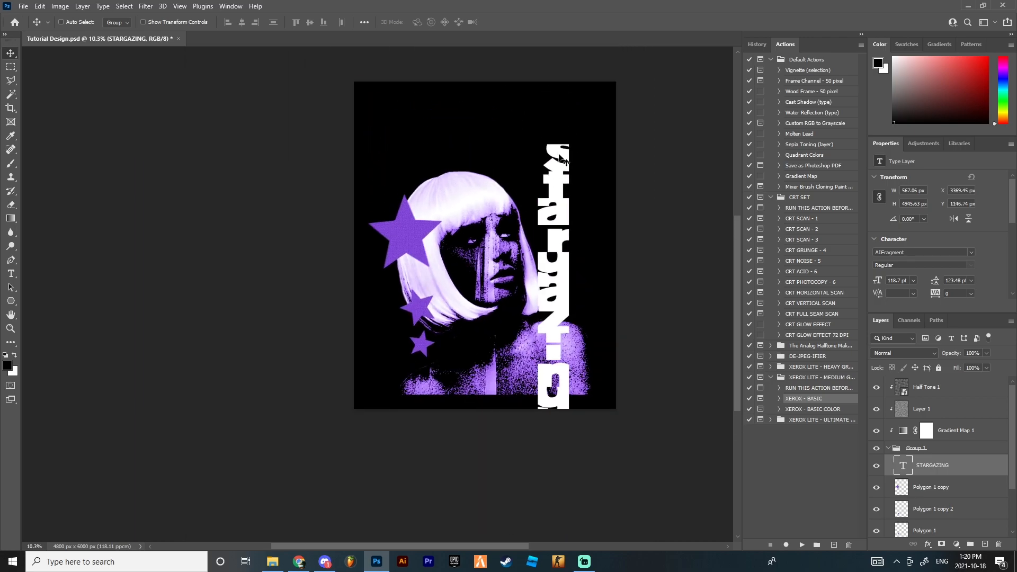
- Scale the vertical text down to about 520 by 3347 px and place it along the portrait's right side
left_click_drag(554, 163, 662, 247)
left_click_drag(563, 322, 572, 323)
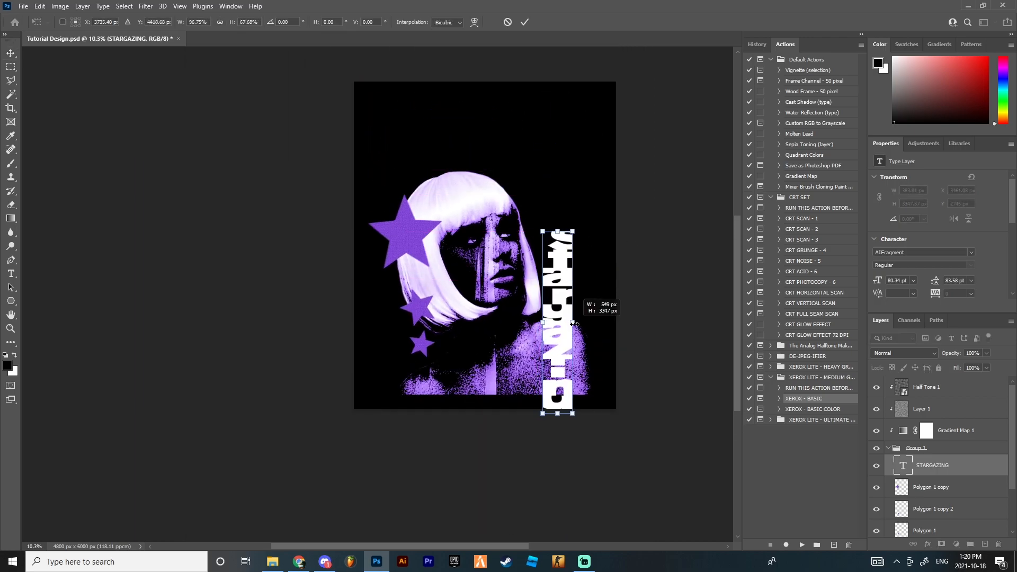
left_click_drag(564, 285, 572, 240)
scroll(652, 252, "up", 1)
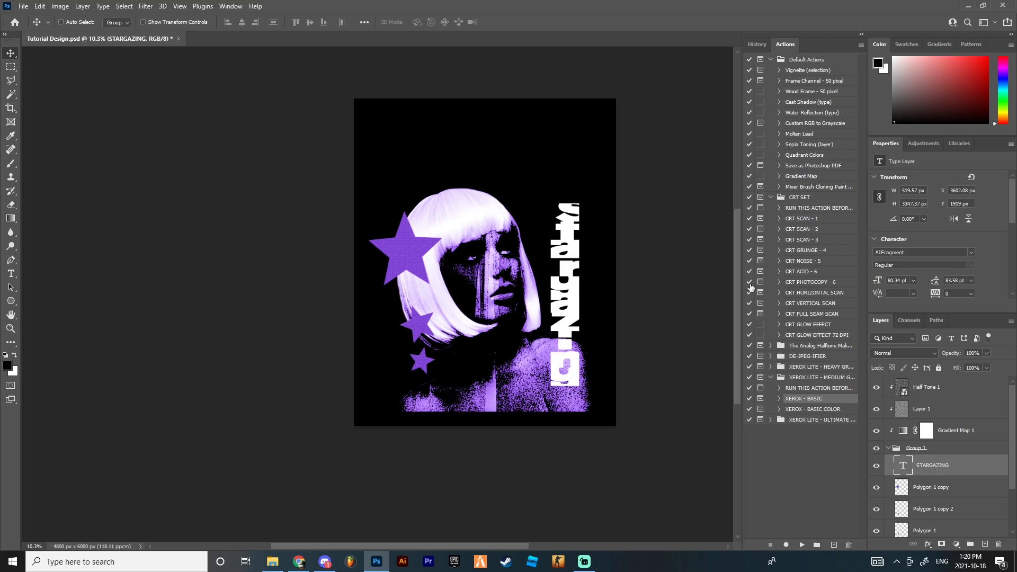
- Move the STARGAZING text layer to the bottom of Group 1, beneath Group 2 copy
scroll(964, 432, "down", 2)
left_click_drag(964, 430, 938, 517)
scroll(957, 509, "down", 1)
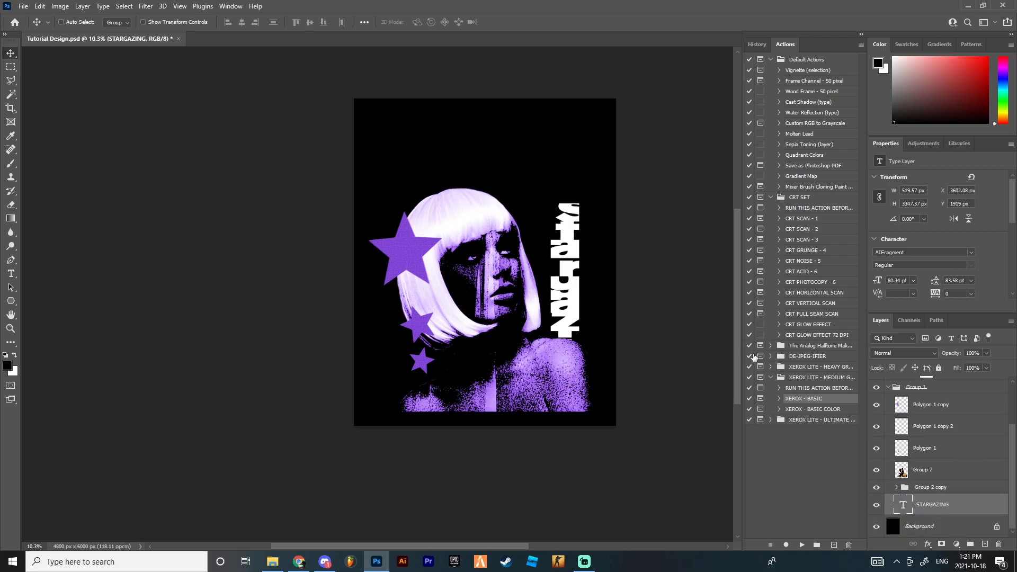
- Shrink the vertical text to about 60.22 pt and position it beside the right edge of the hair, above the shoulder
scroll(570, 238, "up", 7)
left_click_drag(579, 280, 575, 177)
scroll(576, 212, "down", 4)
key("ctrl+t")
left_click_drag(561, 111, 559, 172)
left_click(524, 21)
mouse_move(571, 253)
left_mouse_down()
mouse_move(631, 360)
mouse_move(571, 252)
left_mouse_up()
scroll(573, 208, "up", 6)
scroll(565, 186, "down", 5)
scroll(565, 185, "up", 2)
scroll(576, 171, "down", 2)
- Warp the STARGAZING text with the Rise style, vertical direction, and a bend of -80%
double_click(557, 195)
left_click(445, 22)
left_click(776, 206)
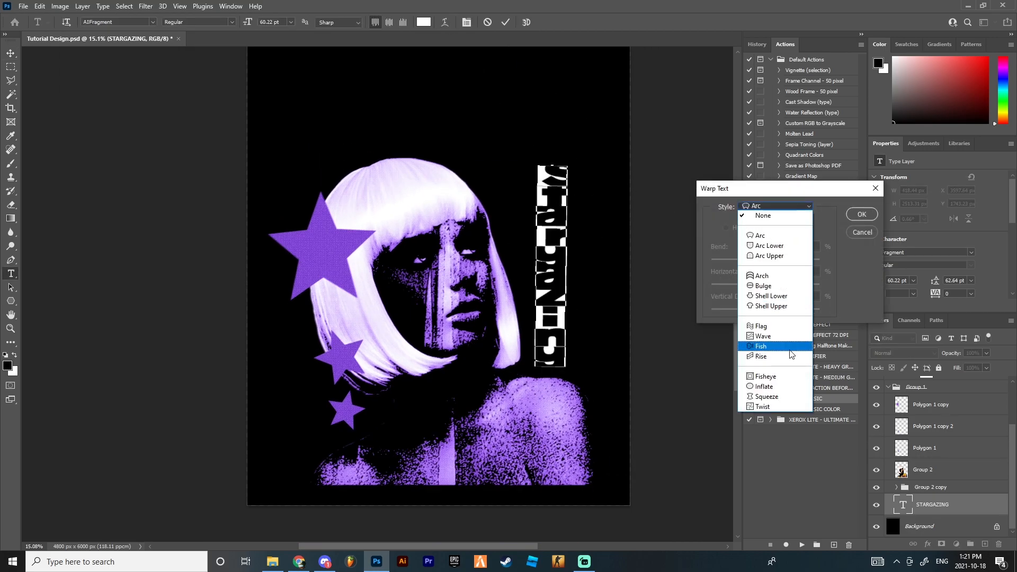
left_click(773, 351)
left_click_drag(793, 260, 723, 262)
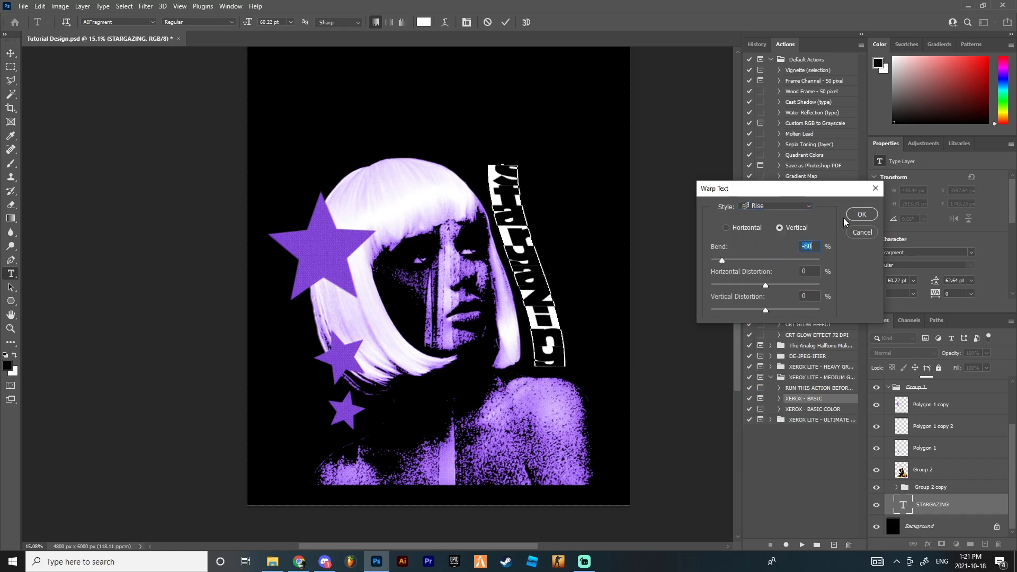
left_click(861, 214)
left_click(661, 250)
- Enlarge the warped STARGAZING text to about 62.97 pt, tilt it about 0.66°, and place it beside the hair
scroll(616, 287, "up", 4)
key("ctrl+t")
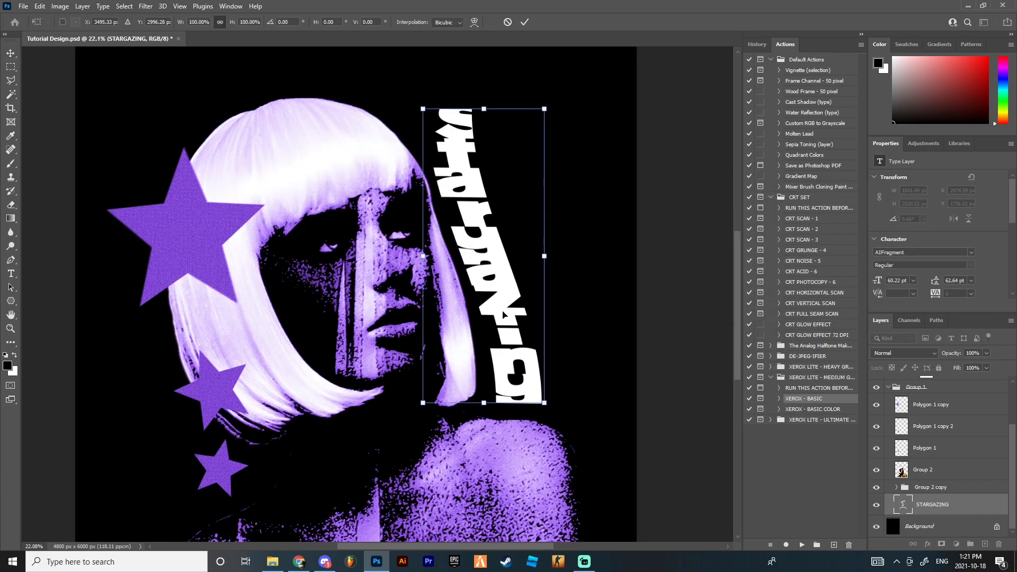
left_click_drag(424, 106, 414, 85)
left_click_drag(464, 150, 518, 159)
scroll(530, 164, "down", 2)
scroll(510, 296, "up", 2)
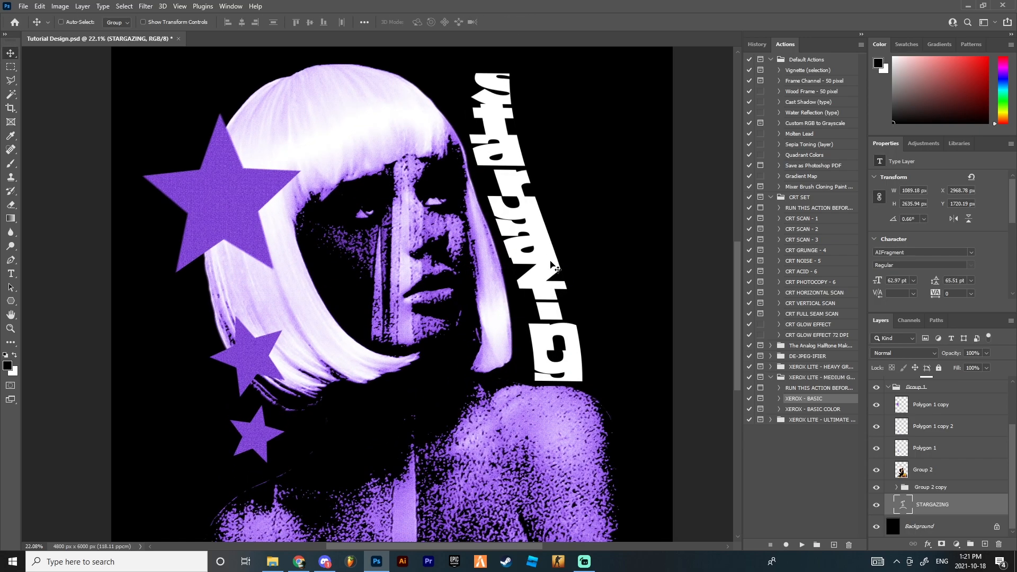
- Widen the STARGAZING text to about 1184 px and nudge it closer to the portrait's hair at about 0.61° rotation
left_click_drag(573, 286, 583, 289)
left_click_drag(599, 230, 603, 230)
left_click_drag(552, 239, 553, 235)
scroll(536, 370, "up", 5)
left_click(524, 22)
left_click_drag(535, 181, 529, 181)
scroll(540, 210, "down", 9)
scroll(546, 206, "up", 1)
- Add a Color Overlay in light purple (c6a7eb) to the STARGAZING text layer
left_click(927, 545)
left_click(946, 504)
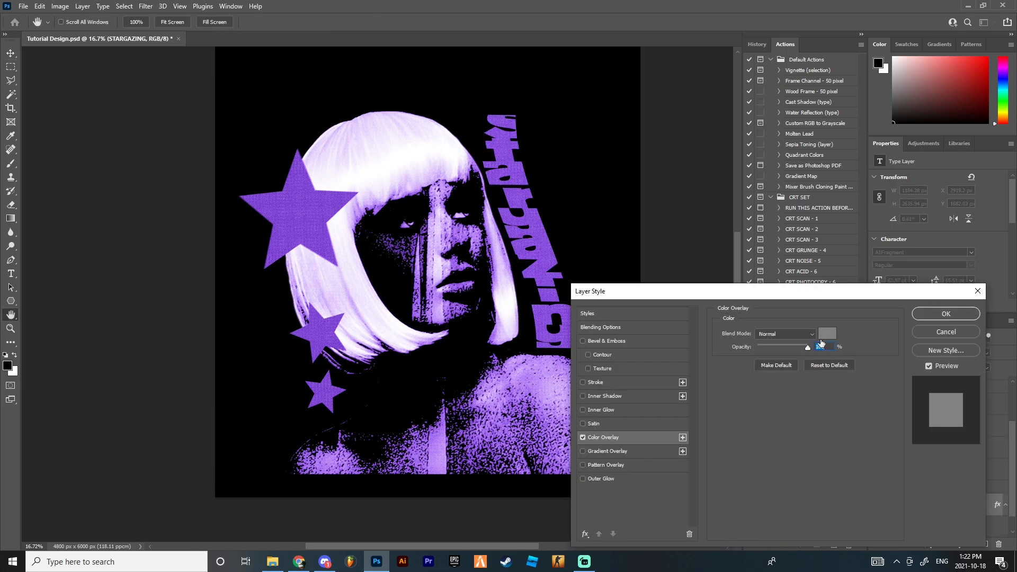
left_click(827, 333)
left_click(324, 204)
mouse_move(699, 306)
left_mouse_down()
mouse_move(710, 316)
mouse_move(697, 314)
left_mouse_up()
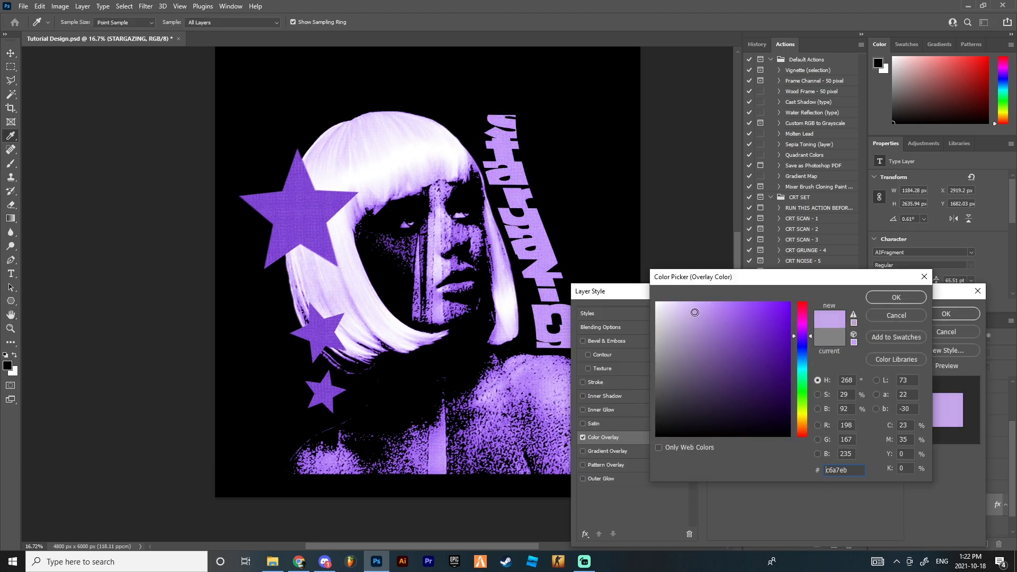
mouse_move(607, 297)
left_mouse_down()
mouse_move(631, 402)
mouse_move(656, 324)
mouse_move(695, 310)
left_mouse_up()
left_click(901, 298)
left_click(945, 314)
- Create a rasterized duplicate of the STARGAZING text and apply a horizontal Motion Blur of 127 pixels to it
scroll(992, 479, "down", 2)
right_click(940, 505)
left_click(922, 200)
left_click(146, 6)
mouse_move(159, 142)
left_click(296, 201)
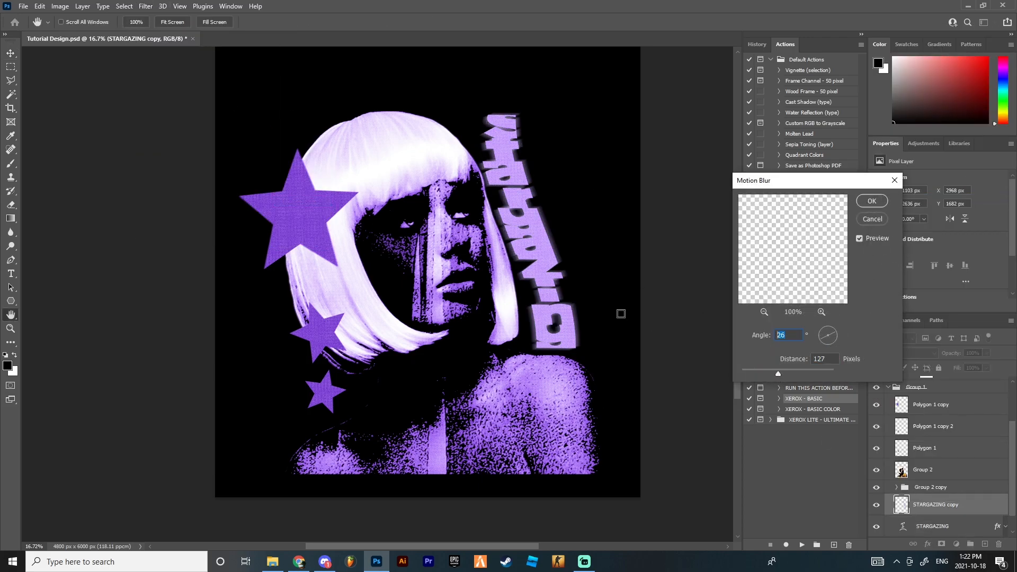
left_click(875, 205)
- Shift the blurred STARGAZING copy slightly to the right of the text and compare with its visibility off and on
scroll(509, 177, "up", 13)
left_click_drag(408, 137, 424, 137)
scroll(506, 181, "down", 12)
scroll(535, 206, "up", 3)
left_click(876, 505)
left_click(876, 505)
- Set the blend mode of the STARGAZING copy layer to Screen
scroll(922, 487, "down", 2)
mouse_move(935, 479)
left_mouse_down()
mouse_move(921, 518)
mouse_move(936, 487)
left_mouse_up()
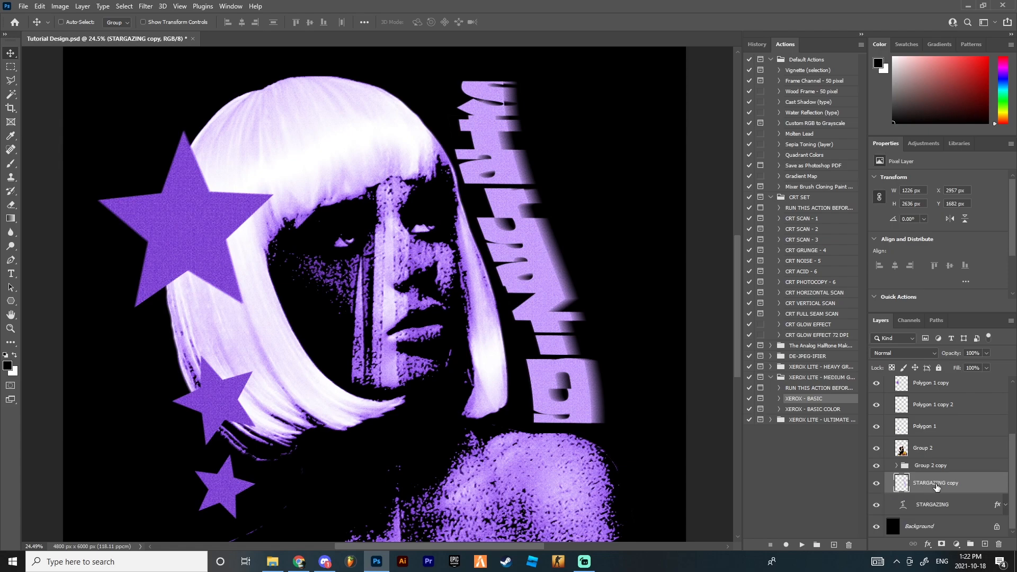
left_click(906, 353)
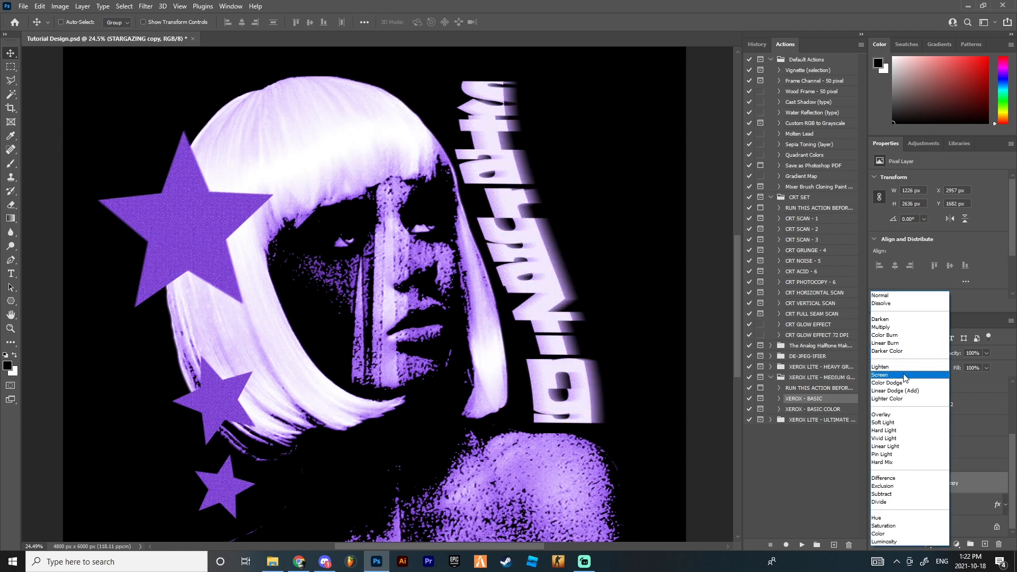
left_click(903, 375)
scroll(608, 198, "down", 7)
scroll(607, 199, "up", 8)
- Merge duplicates of the STARGAZING text and its blurred copy into one layer, with the originals hidden
left_click(928, 507, "shift")
right_click(932, 493)
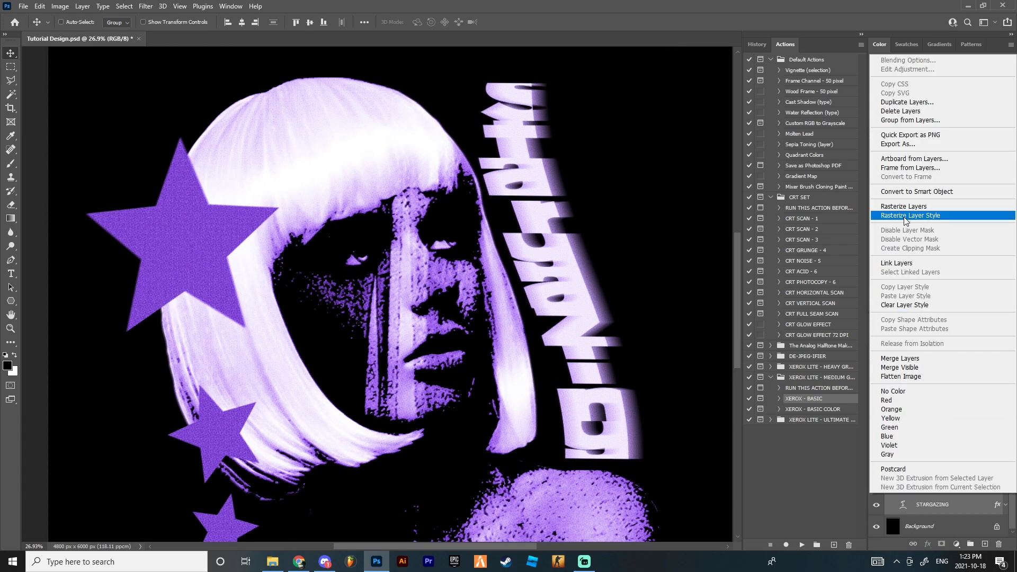
left_click(899, 358)
scroll(636, 307, "down", 1)
scroll(642, 304, "up", 1)
left_click_drag(981, 539, 984, 544)
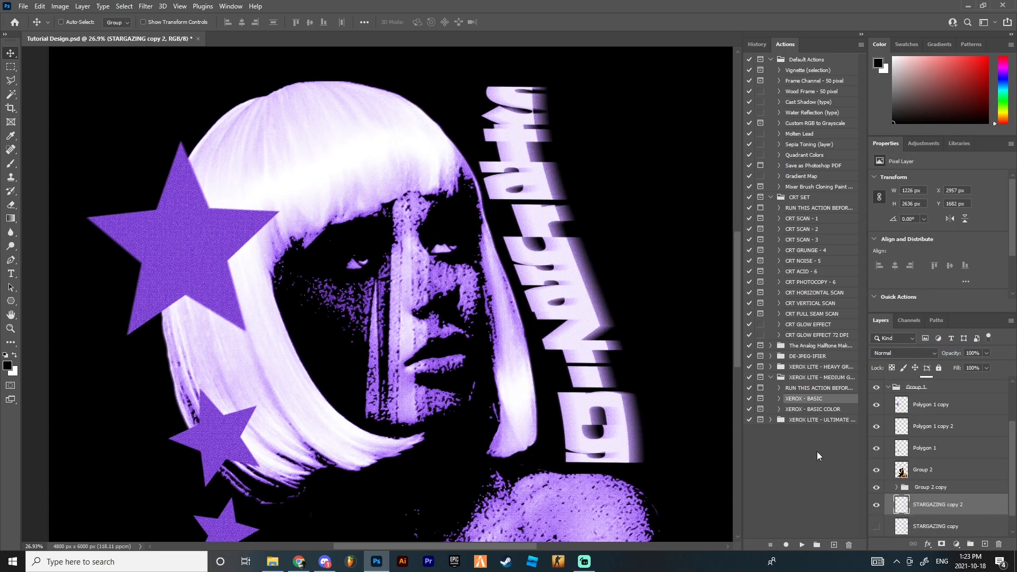
- Run the XEROX - BASIC action on the merged text layer and accept its Stamp and Grain filters
left_click(798, 544)
left_click(479, 216)
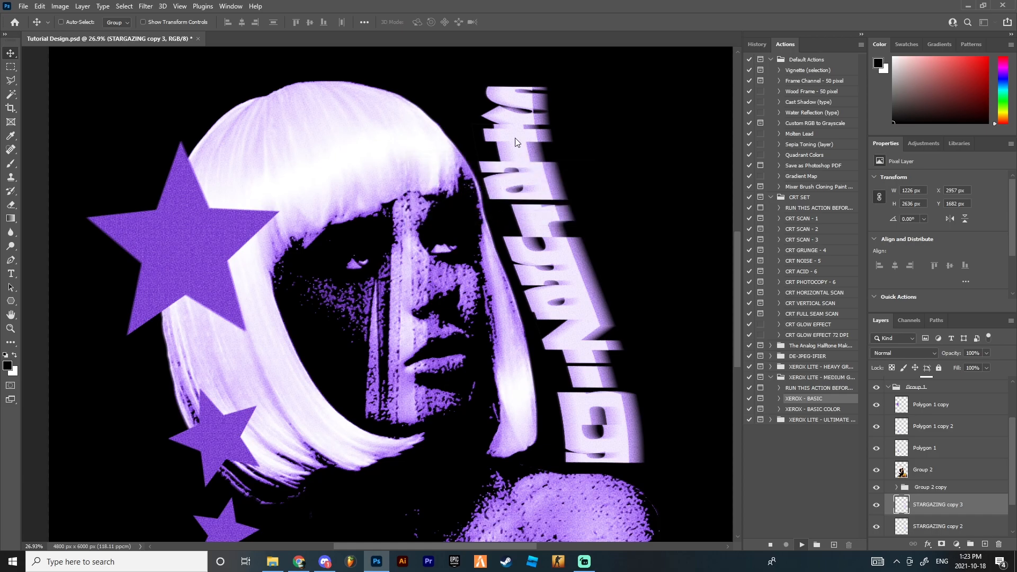
scroll(484, 237, "down", 4)
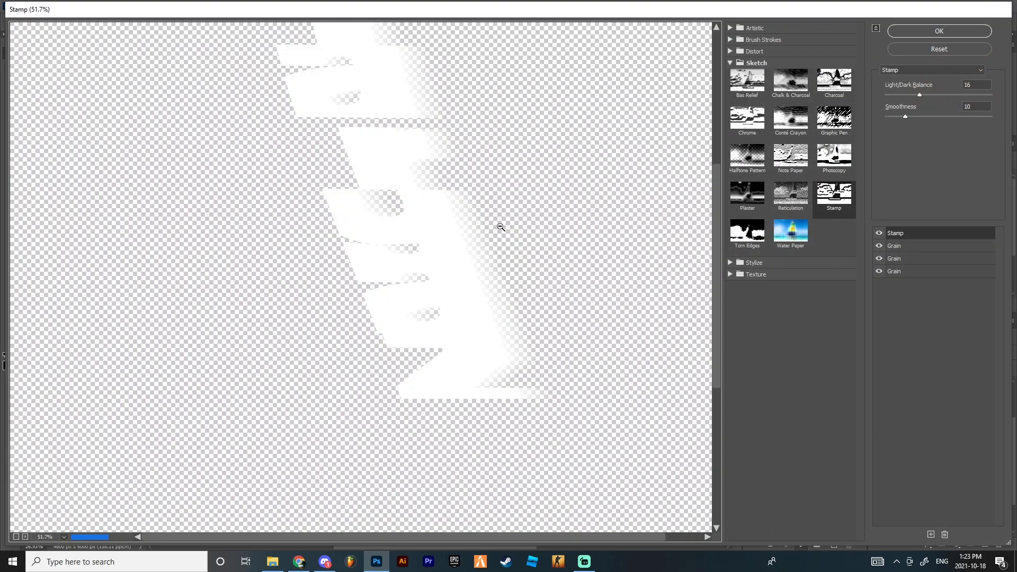
key("Return")
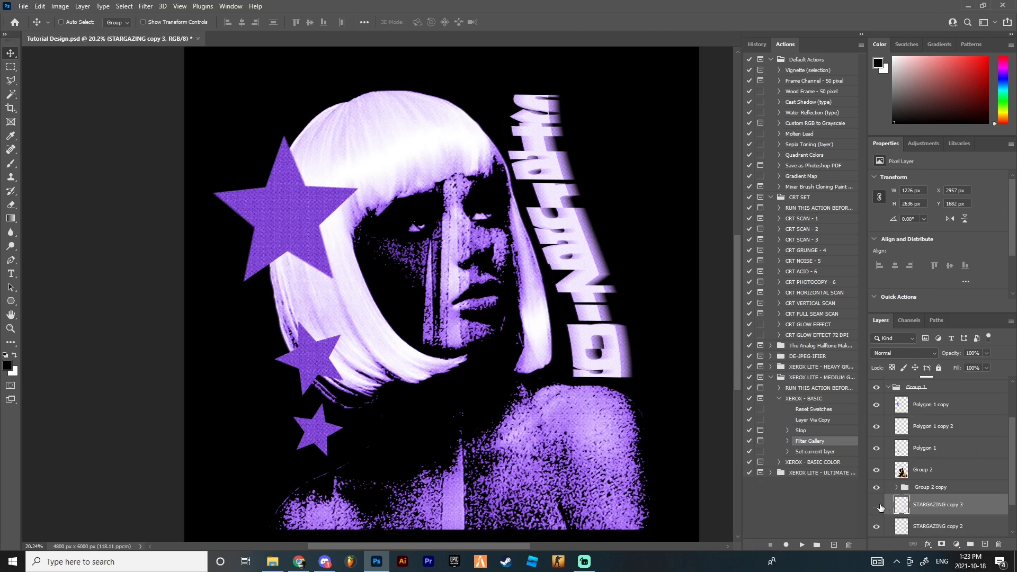
- Compare the textured and merged text layers, and discard both in favour of the original text and blurred copy
left_click(877, 526)
left_click(877, 525)
left_click(879, 506)
left_click(879, 506)
scroll(879, 504, "down", 2)
left_click(878, 484)
left_click(879, 504)
key("ctrl+z")
scroll(927, 500, "down", 1)
- Hide the blurred copy and change the STARGAZING text's Color Overlay to white
left_click(876, 483)
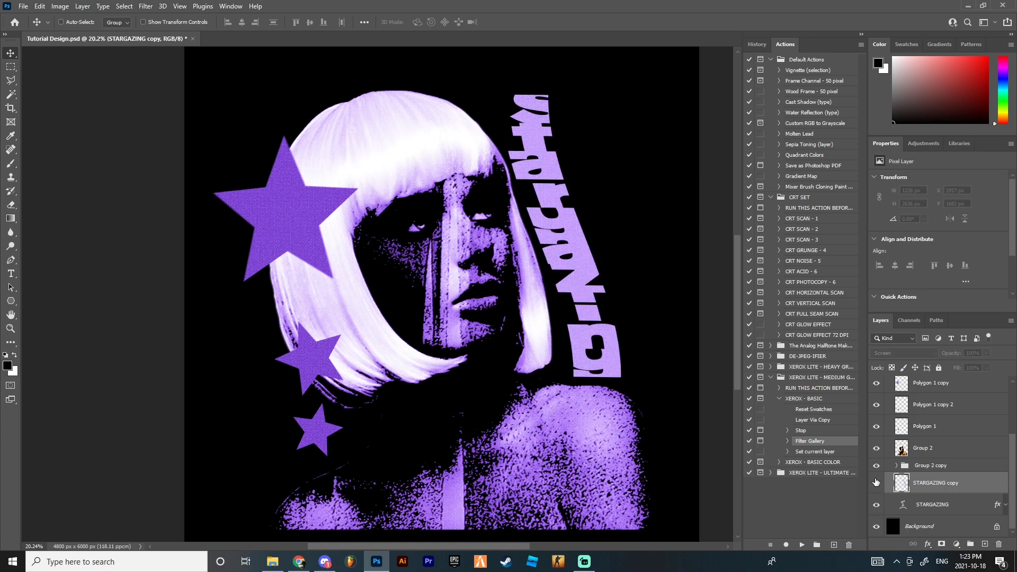
scroll(681, 357, "down", 4)
scroll(682, 357, "up", 2)
left_click(934, 510)
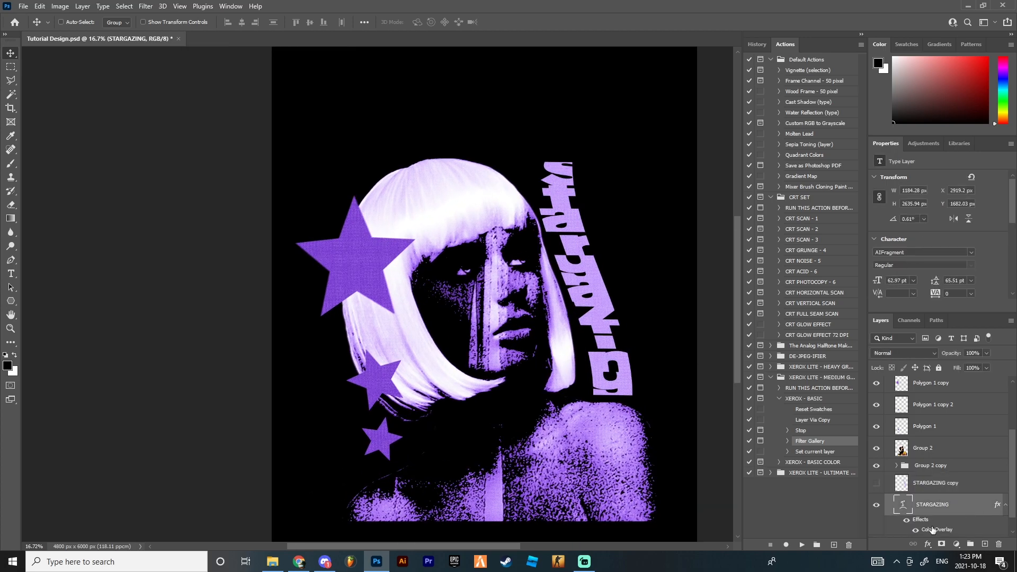
double_click(937, 530)
left_click(829, 335)
left_click(658, 304)
left_click(895, 298)
left_click(946, 314)
- Show the blurred STARGAZING copy again and move it beneath the STARGAZING text layer
left_click(877, 483)
scroll(609, 320, "up", 2)
scroll(623, 316, "down", 3)
left_click_drag(927, 483, 921, 510)
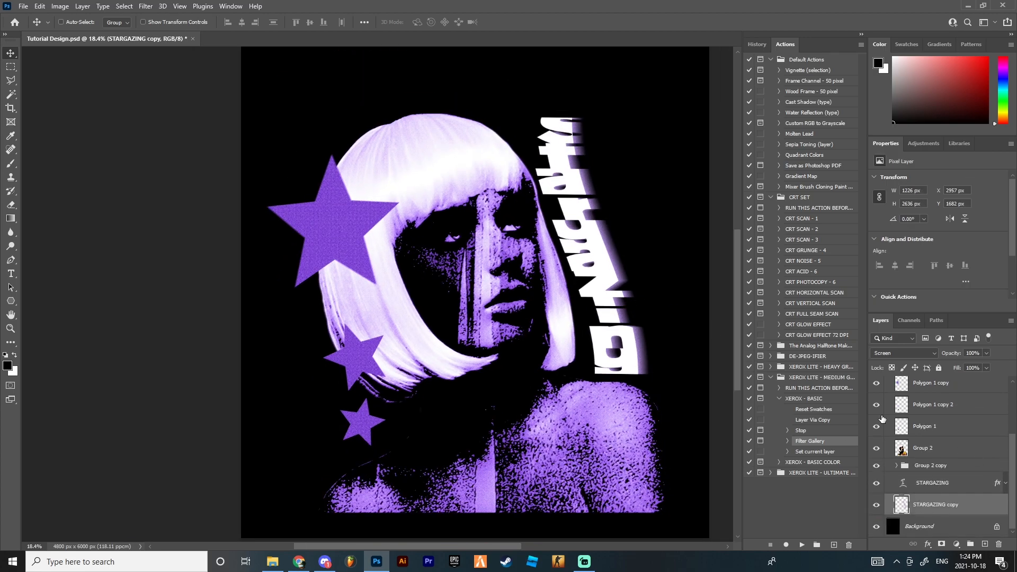
- Try stacking four duplicates of the blurred STARGAZING copy for a stronger glow, and delete the duplicates
scroll(634, 270, "up", 2)
key("ctrl+j")
key("ctrl+j")
key("ctrl+j")
key("ctrl+j")
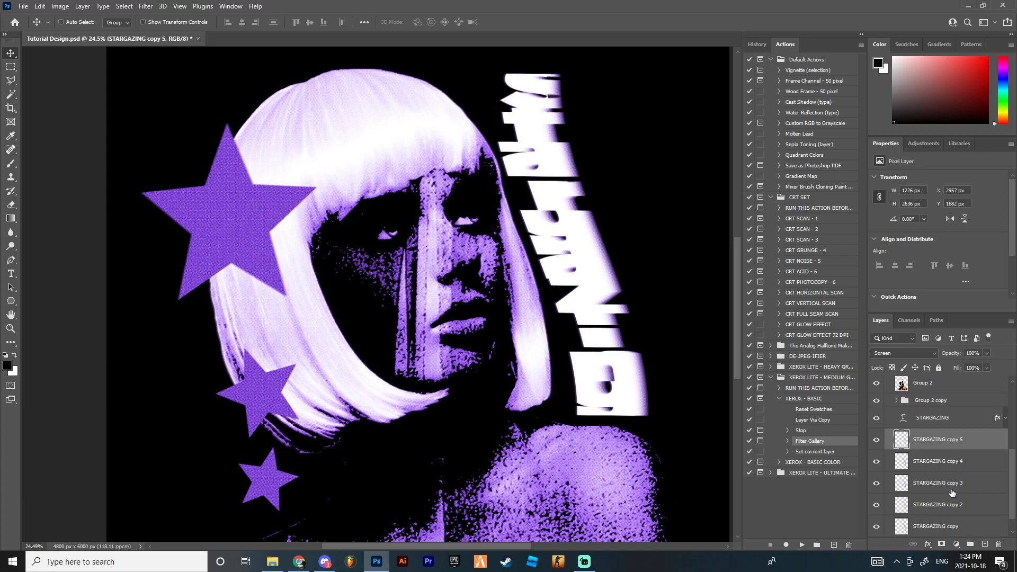
left_click(947, 483)
left_click(944, 422, "shift")
key("Delete")
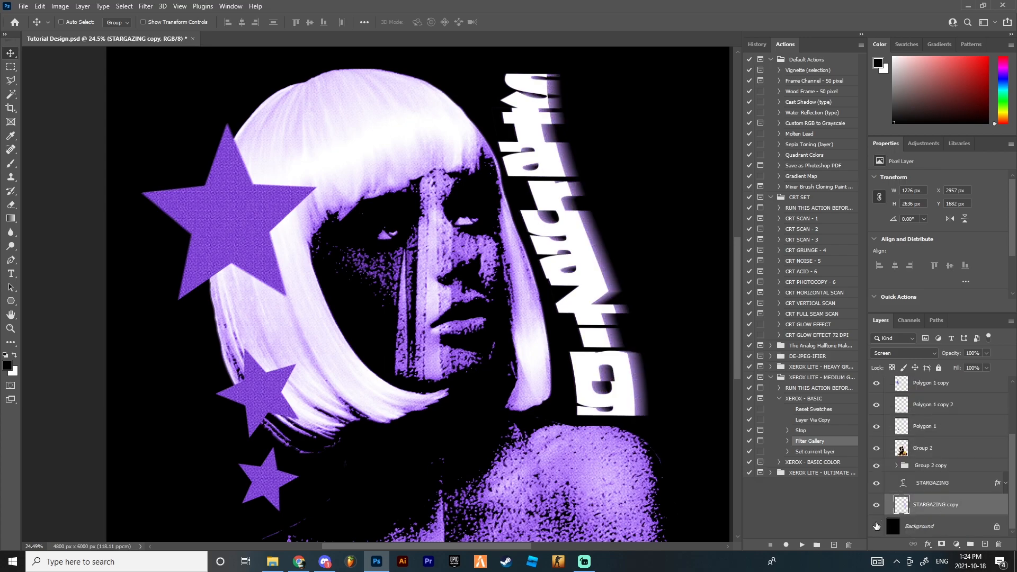
- Scale Group 1 up so the design measures about 4500 by 4316 px and centre it horizontally on the canvas
scroll(625, 389, "down", 5)
scroll(675, 400, "up", 1)
scroll(918, 452, "up", 5)
left_click(917, 450)
scroll(722, 379, "down", 4)
key("ctrl+t")
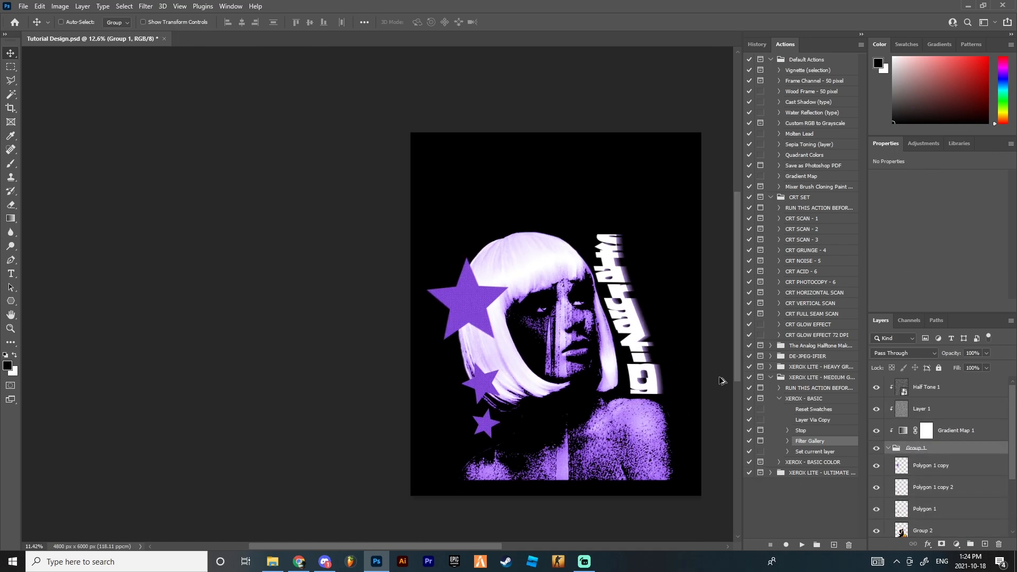
left_click_drag(556, 231, 558, 216)
left_click(524, 22)
scroll(709, 377, "down", 1)
scroll(710, 383, "up", 4)
mouse_move(519, 330)
left_mouse_down()
mouse_move(519, 317)
mouse_move(519, 329)
left_mouse_up()
- Hide the Background, duplicate all design layers from Half Tone 1 down to STARGAZING copy, and convert the duplicates to one smart object
scroll(932, 477, "down", 3)
left_click(879, 526)
scroll(928, 468, "up", 3)
left_click(931, 410)
scroll(931, 467, "down", 3)
left_click(931, 509, "shift")
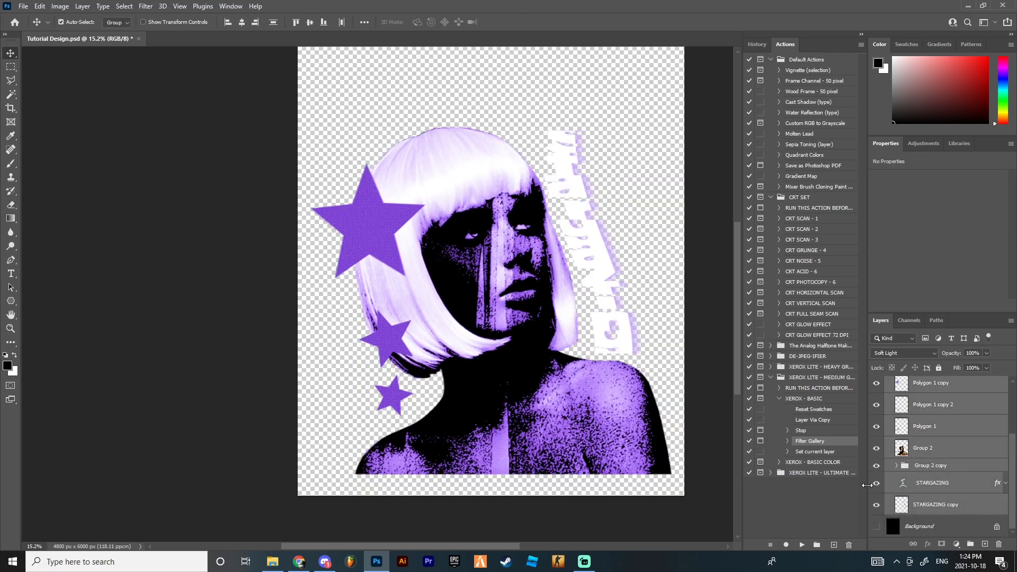
scroll(933, 466, "up", 2)
right_click(937, 456)
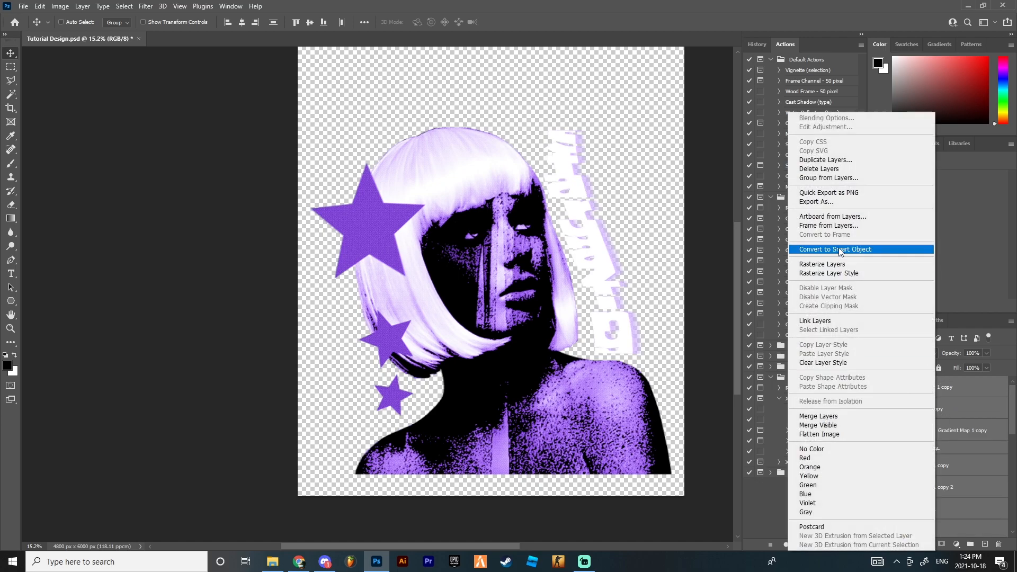
left_click(841, 250)
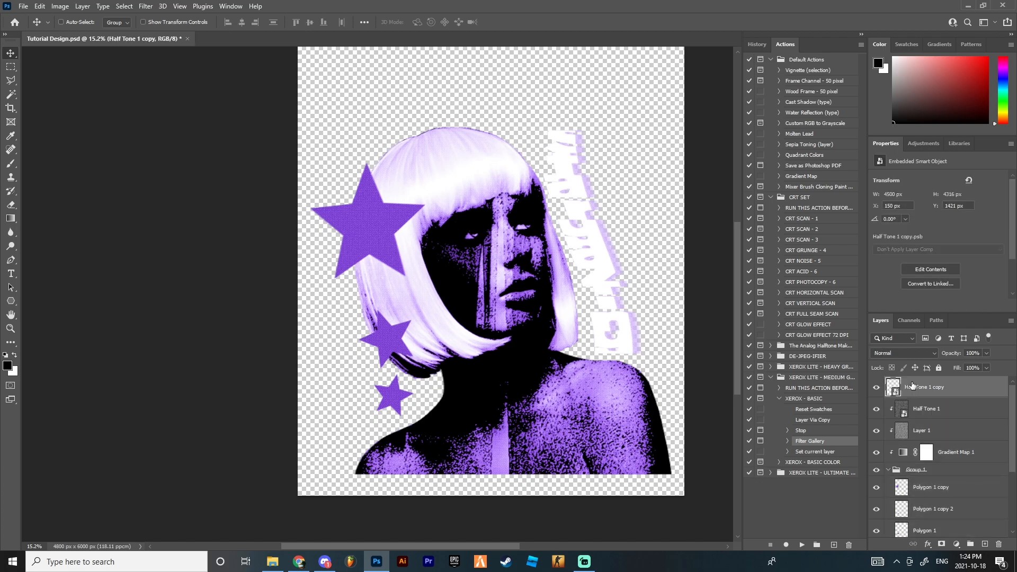
- Group the original design layers beneath the smart object as Group 3 and hide the group
left_click(945, 411)
scroll(944, 450, "down", 3)
left_click(931, 507, "shift")
key("ctrl+g")
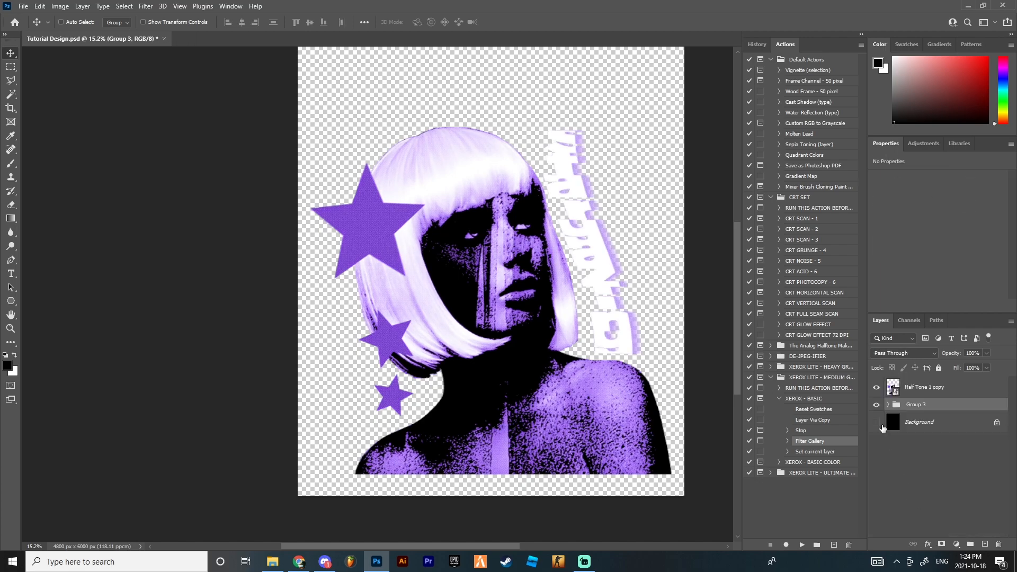
left_click(877, 404)
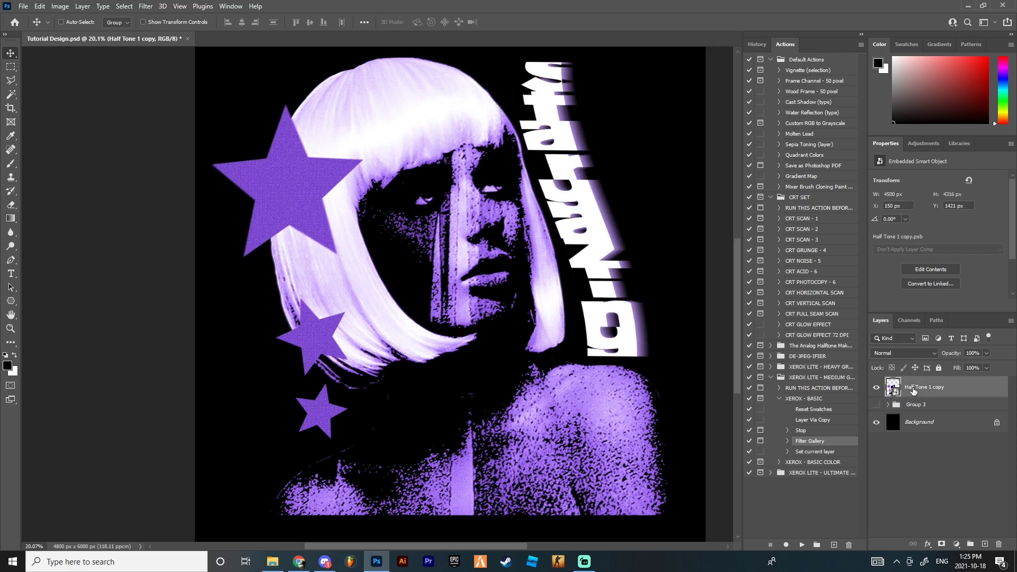
- Rasterize the Half Tone 1 copy smart object and hide the Background layer
key("alt+BackSpace")
left_click(502, 209)
right_click(932, 387)
left_click(847, 339)
left_click(877, 422)
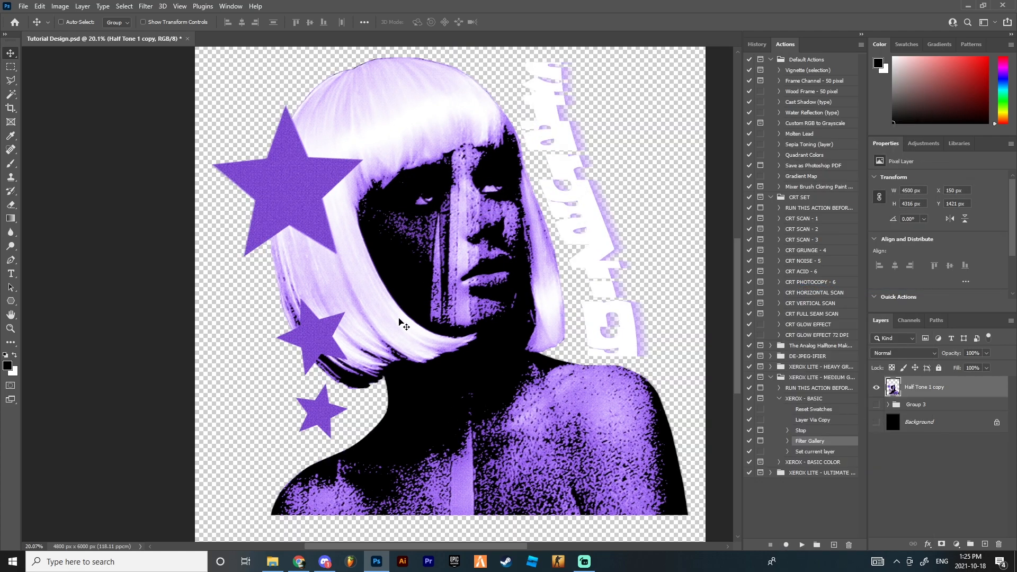
- Select the black areas of Half Tone 1 copy with the Magic Wand, delete them, deselect, and show the Background
left_click(11, 94)
left_click(395, 272)
key("Delete")
right_click(430, 248)
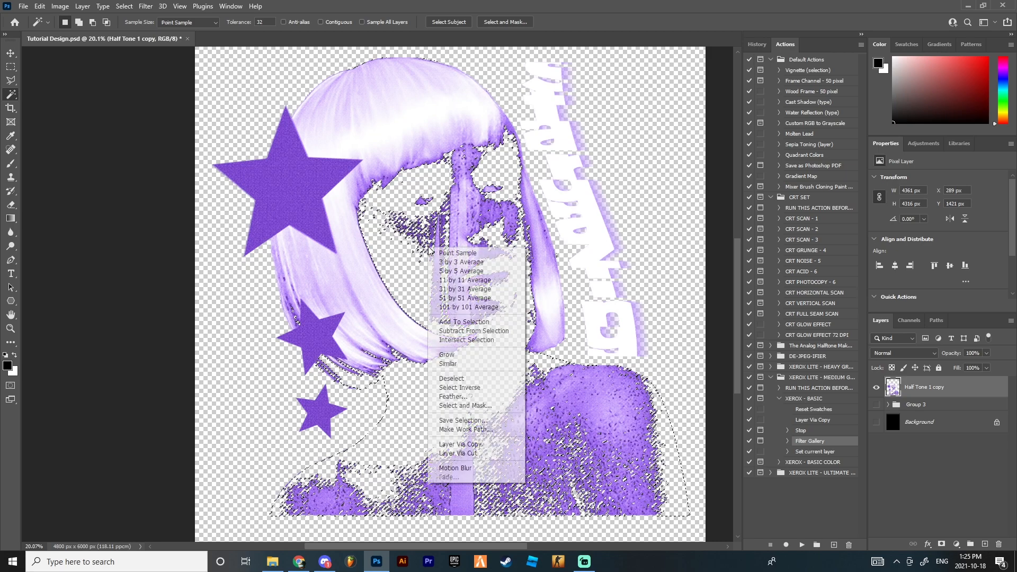
left_click(461, 382)
left_click(876, 422)
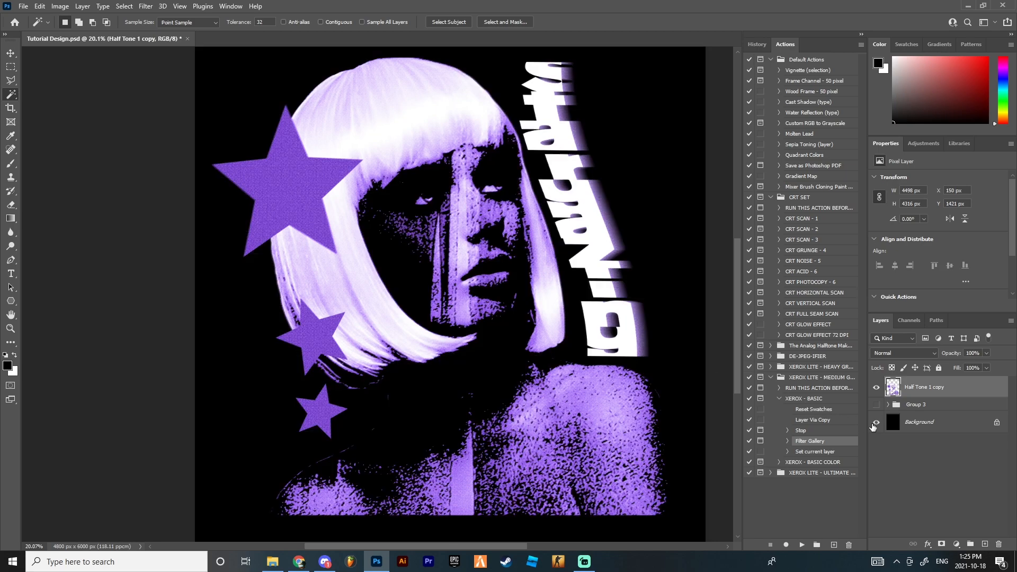
- Save the document and hide the Background layer
left_click(23, 6)
left_click(42, 125)
left_click(876, 423)
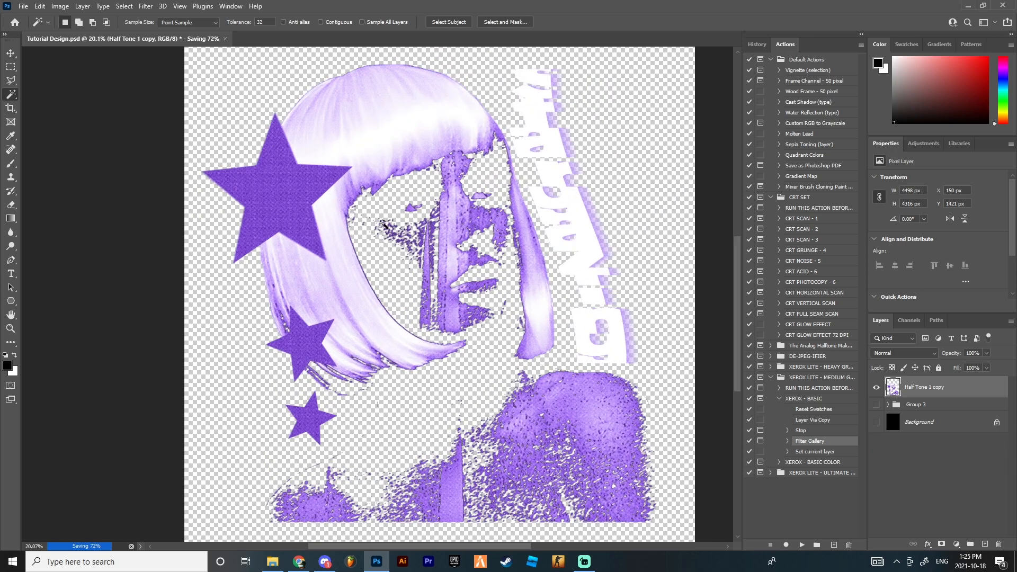
- Export the design as a transparent PNG named Tutorial Design into the Optimistic > Youtube folder
left_click(23, 6)
mouse_move(85, 171)
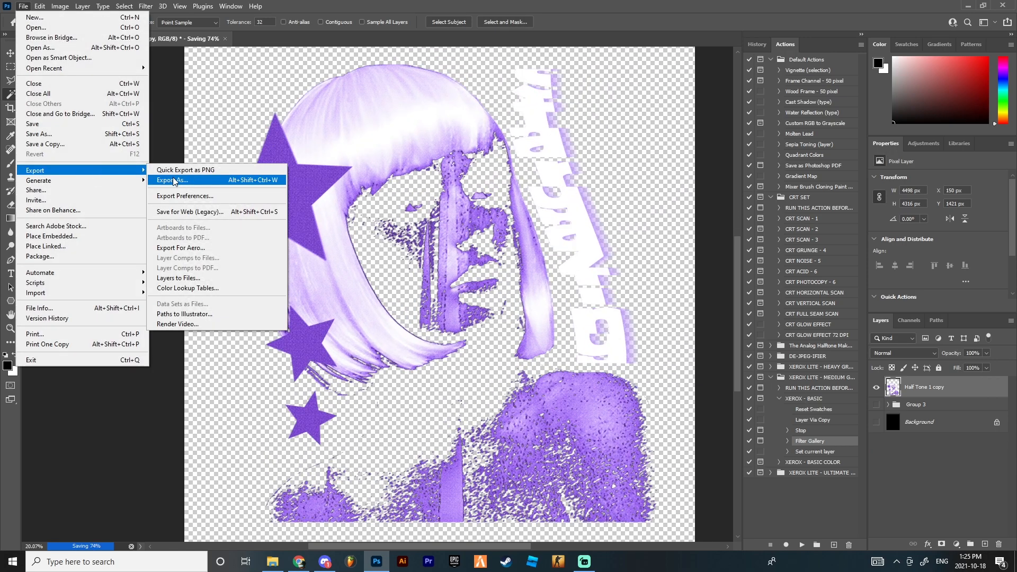
left_click(174, 181)
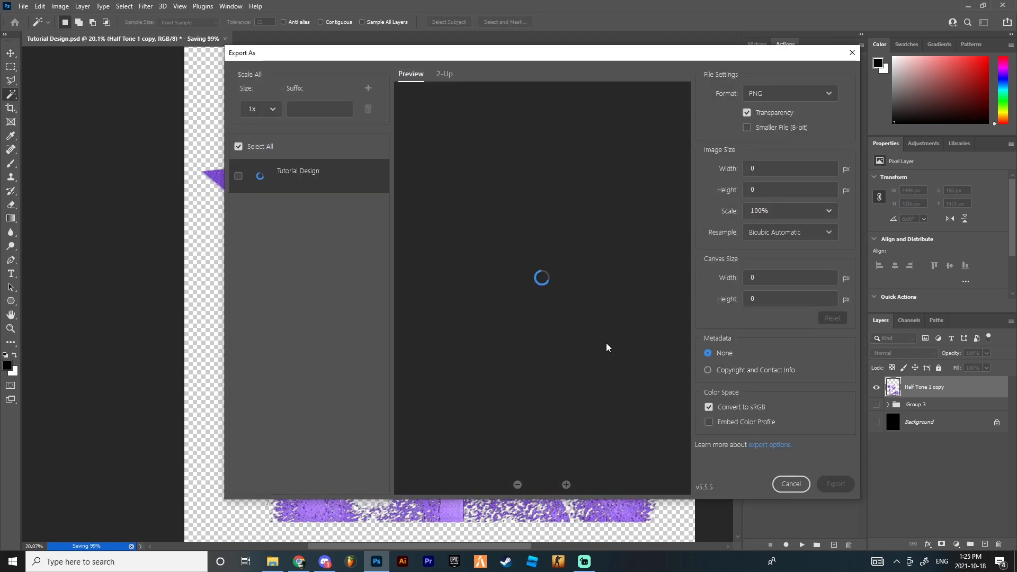
left_click(835, 484)
left_click(466, 88)
left_click(430, 87)
double_click(360, 139)
left_click(428, 88)
double_click(355, 208)
left_click(643, 327)
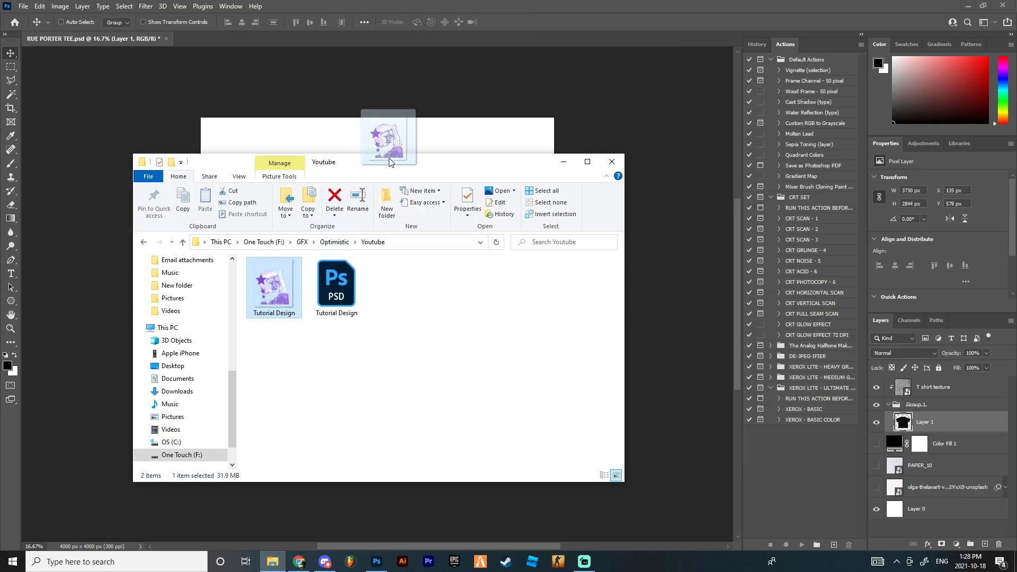
- Place the Tutorial Design PNG on the black T-shirt in RUE PORTER TEE.psd at about 2089 by 2005 px
left_click_drag(398, 136, 393, 154)
left_click_drag(377, 119, 374, 171)
scroll(386, 248, "up", 4)
left_click(525, 21)
scroll(325, 338, "up", 2)
- Clip the Tutorial Design layer to the T-shirt layer and set it to Screen blend mode at 90% opacity
right_click(930, 419)
key("Escape")
left_click(904, 353)
left_click(895, 373)
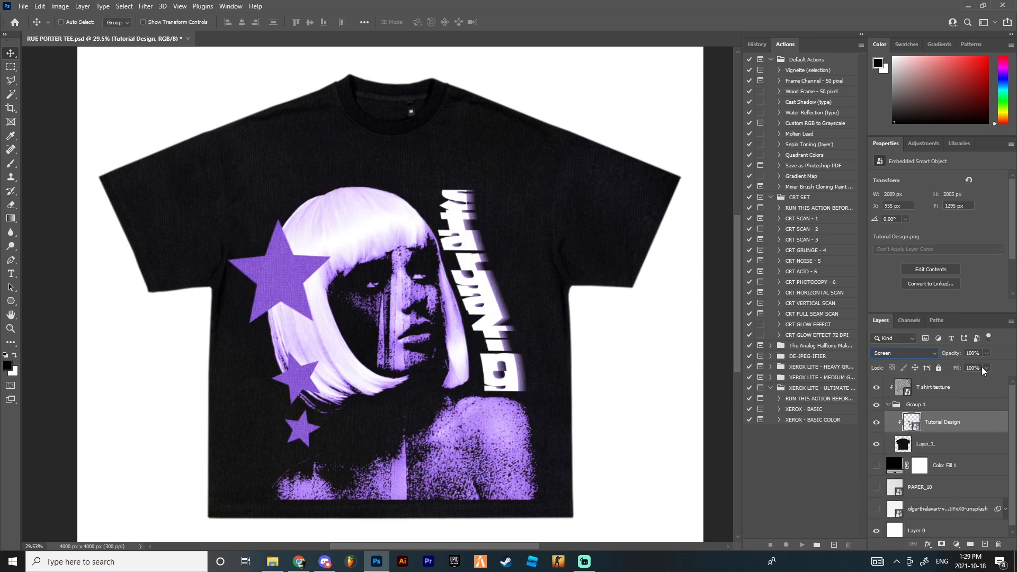
left_click_drag(986, 364, 980, 365)
left_click(749, 324)
left_click(520, 210)
- Enlarge the design to about 47.92% (2155 by 2068 px) and centre it on the front of the T-shirt
left_click_drag(350, 277, 378, 282)
key("ctrl+t")
mouse_move(388, 83)
left_mouse_down()
mouse_move(385, 46)
mouse_move(382, 74)
left_mouse_up()
left_click_drag(375, 153, 374, 157)
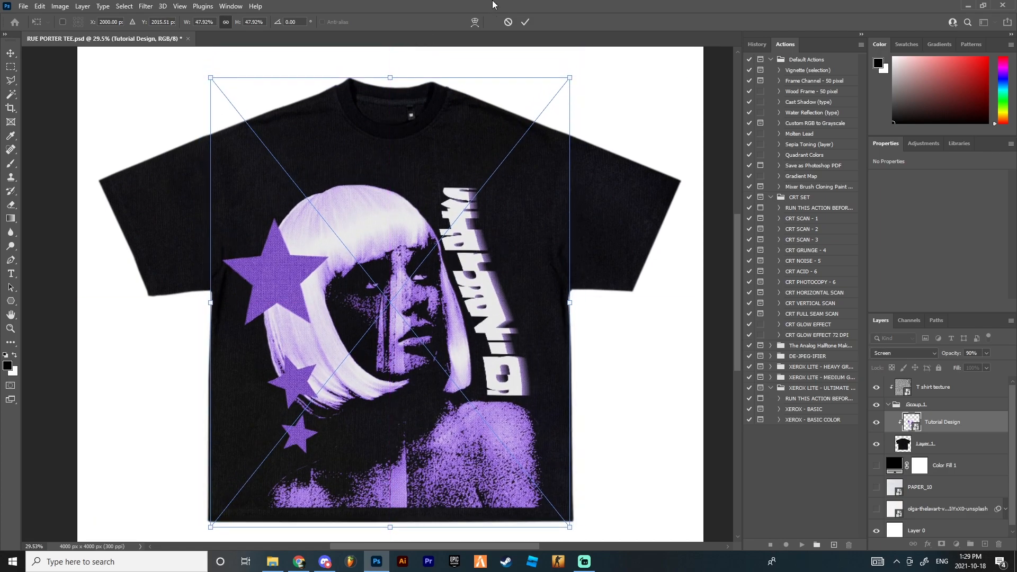
left_click(525, 22)
scroll(514, 159, "down", 4)
scroll(424, 238, "up", 3)
left_click_drag(443, 244, 438, 243)
key("ctrl+t")
key("Return")
scroll(687, 292, "up", 1)
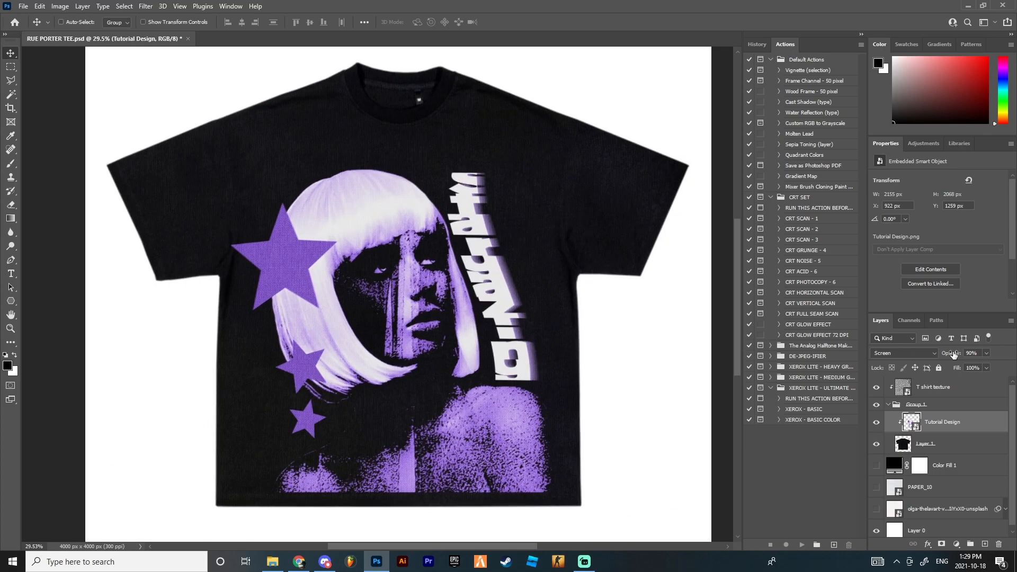